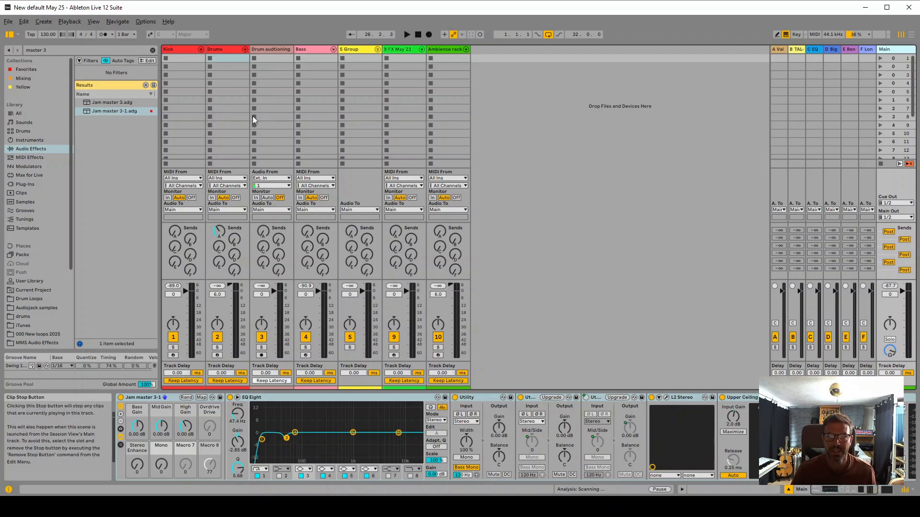
- Examine the Kick track's Drum Rack pads across the full range and the devices on its kick reverb return chain
click(178, 50)
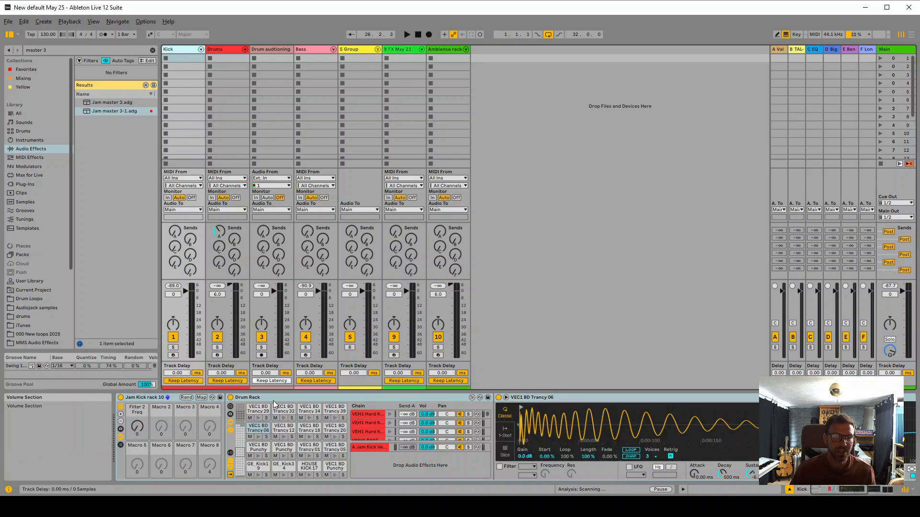
click(240, 472)
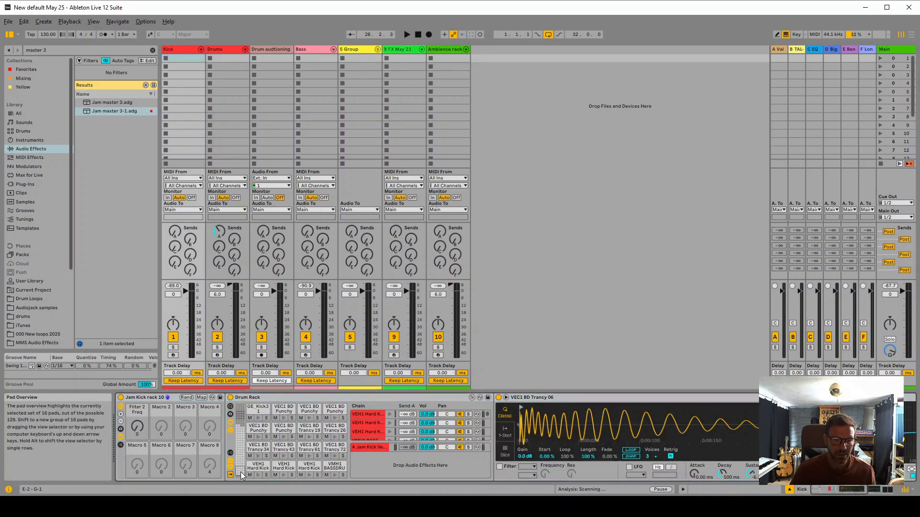
scroll(311, 463, up, 1)
scroll(311, 467, down, 4)
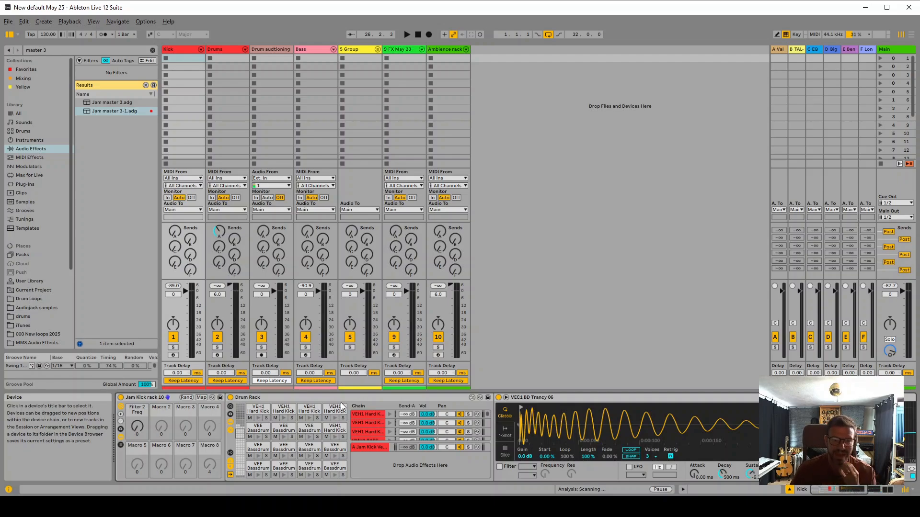
click(372, 446)
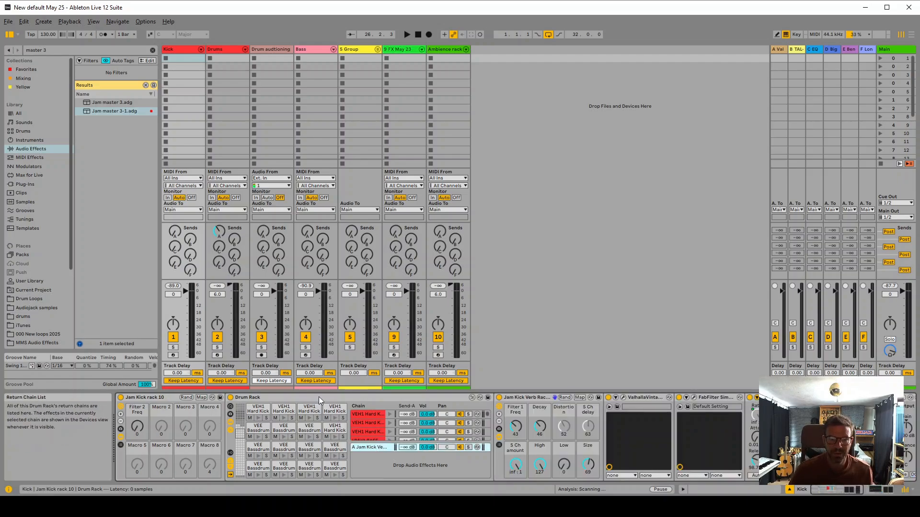
- Create a clip in the Kick track's first slot with a VEE Bassdrum 157 note on beat 1, and launch it
double_click(185, 58)
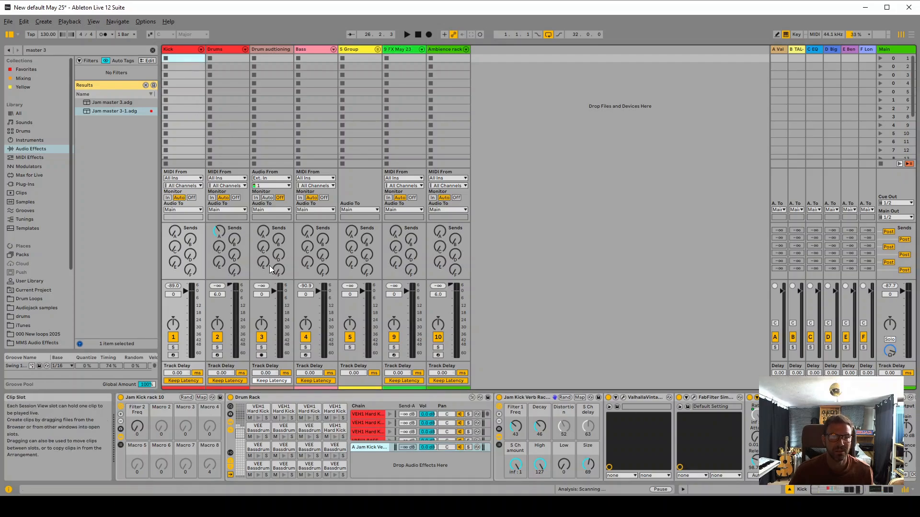
double_click(356, 416)
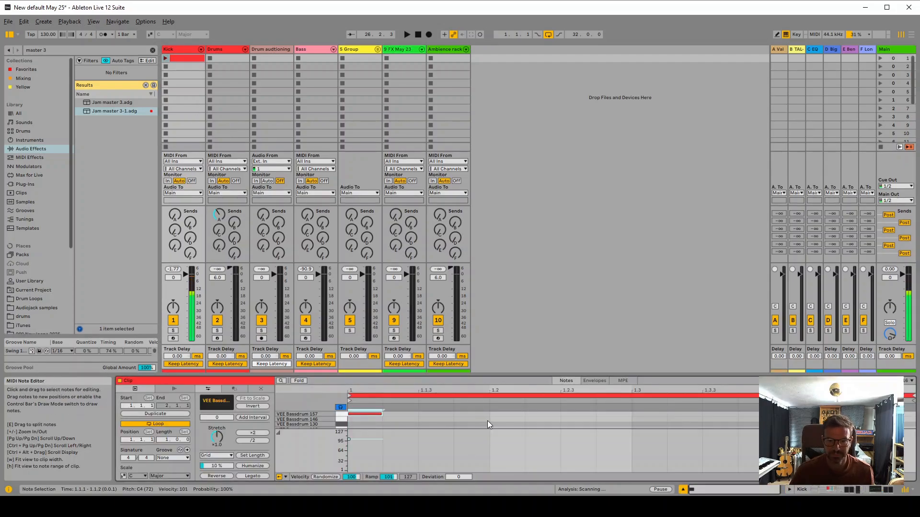
click(173, 107)
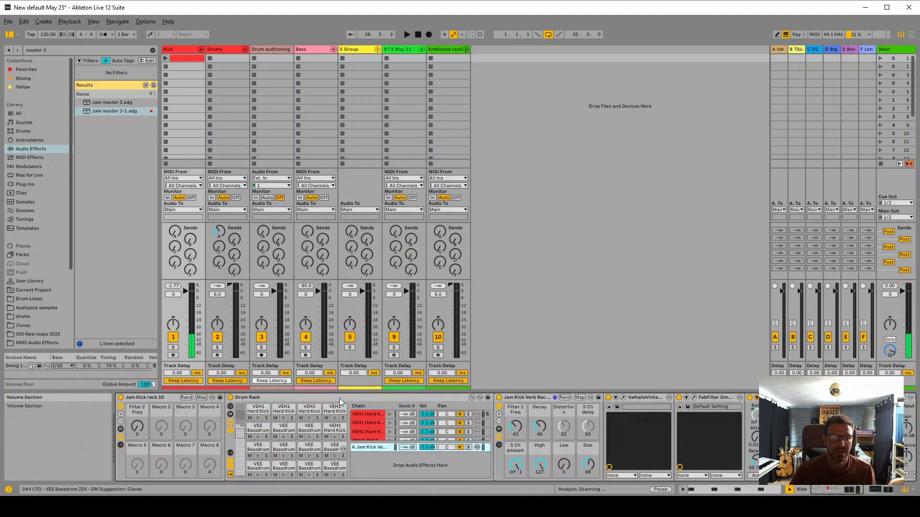
click(165, 58)
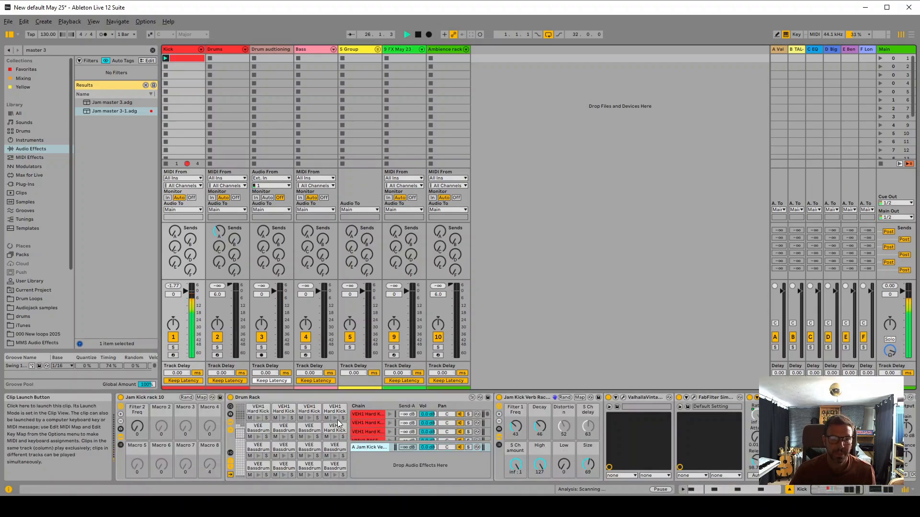
- On the VEE Bassdrum 157 chain, move EQ Eight band 2 to 47.4 Hz and compare the sound with band 1 off and on
click(258, 448)
drag(836, 485, 860, 484)
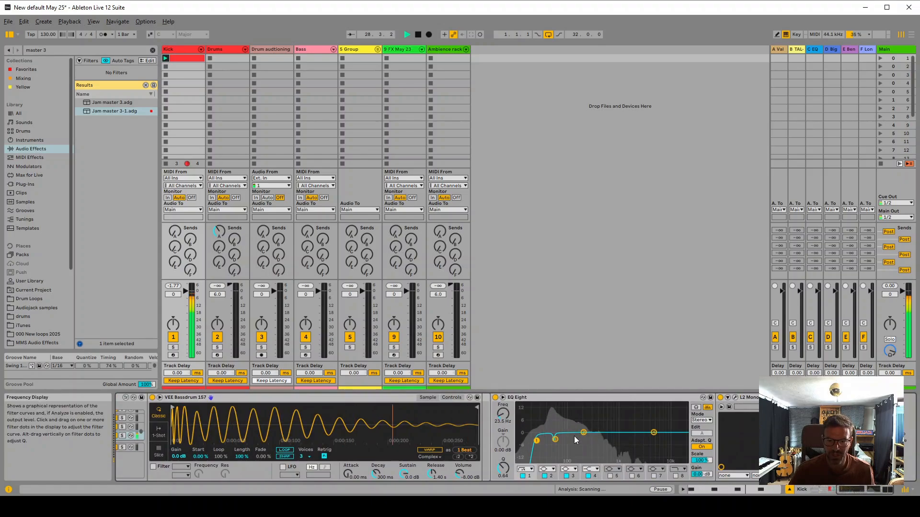
drag(556, 439, 552, 439)
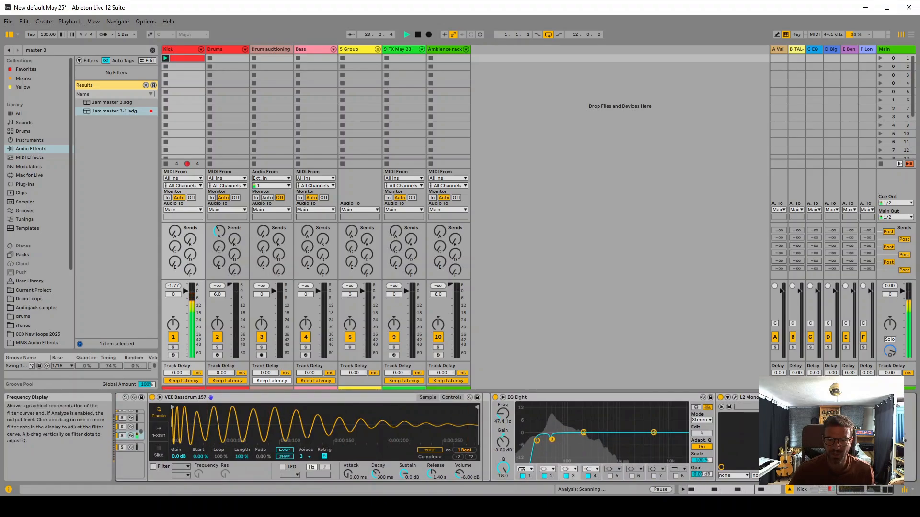
click(524, 477)
click(524, 477)
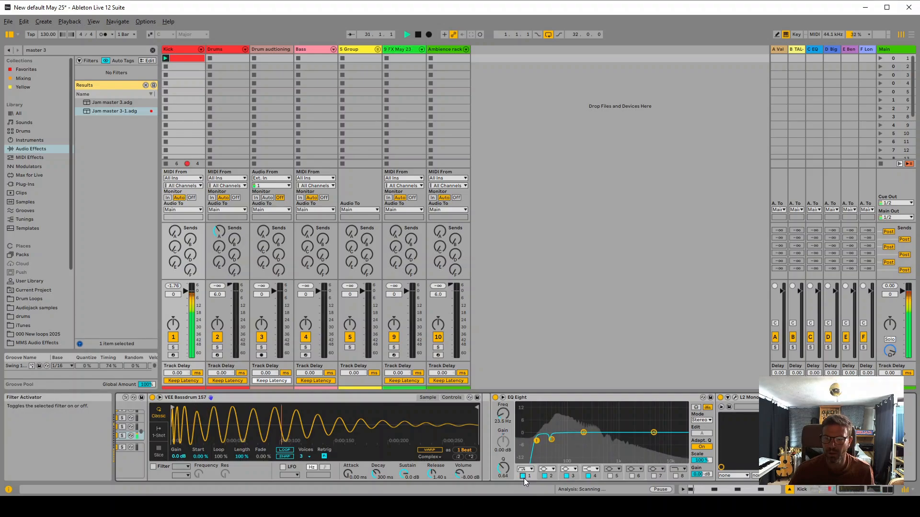
- Inspect the L2 limiter on the VEE Bassdrum 157 chain and the Filter 2 Freq macro of the kick rack
click(735, 398)
click(735, 398)
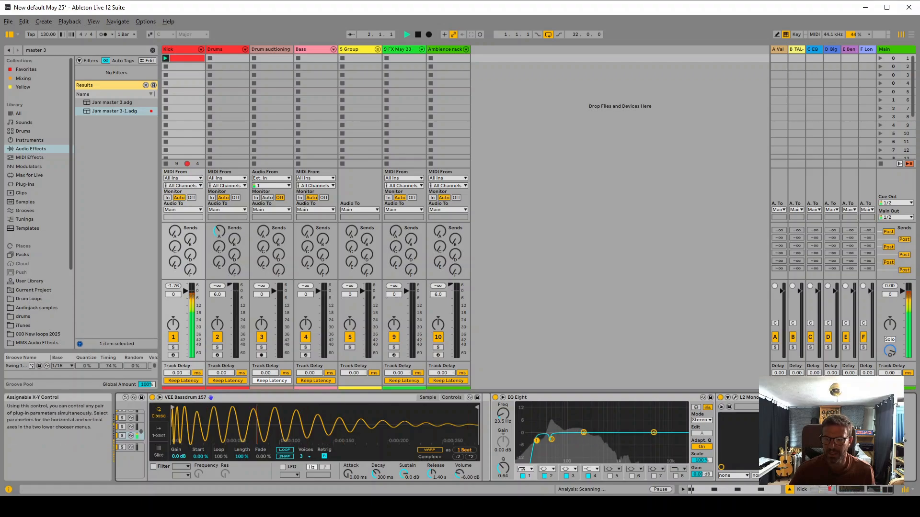
click(801, 492)
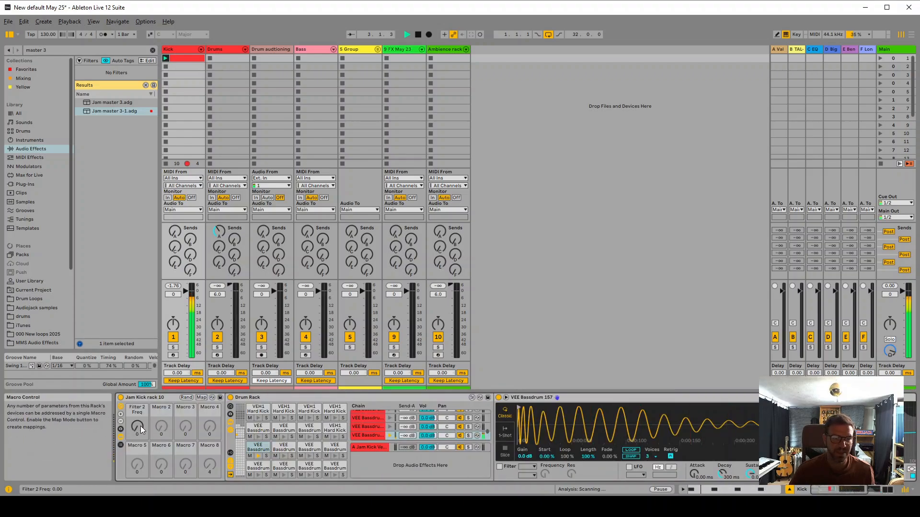
mouse_move(140, 427)
mouse_down()
mouse_move(140, 379)
mouse_move(141, 431)
mouse_up()
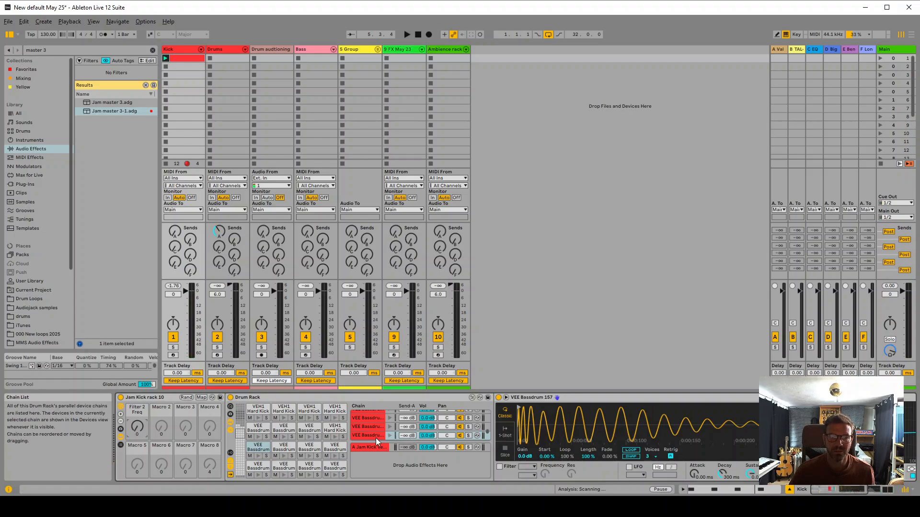
- Play the kick clip and try raising VEE Bassdrum 157's Send-A, then return it to -inf dB and stop playback
key(space)
drag(409, 435, 409, 424)
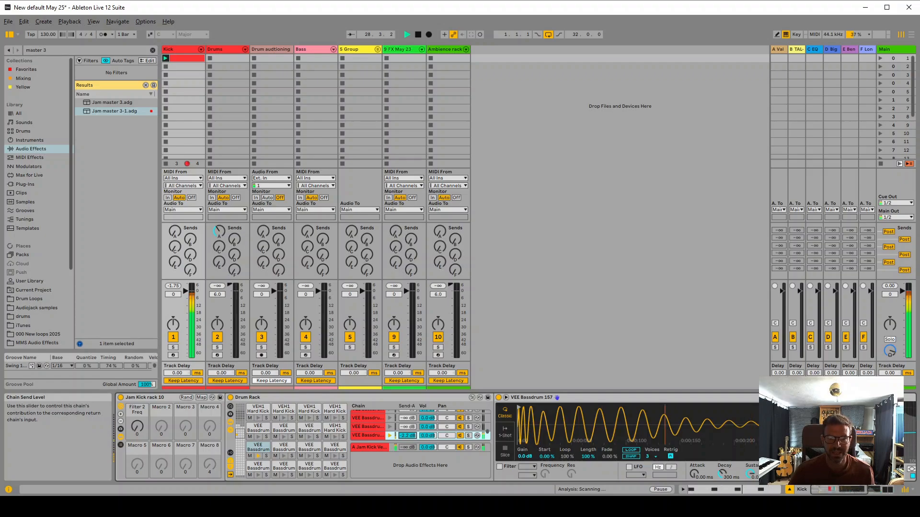
drag(408, 436, 408, 450)
key(space)
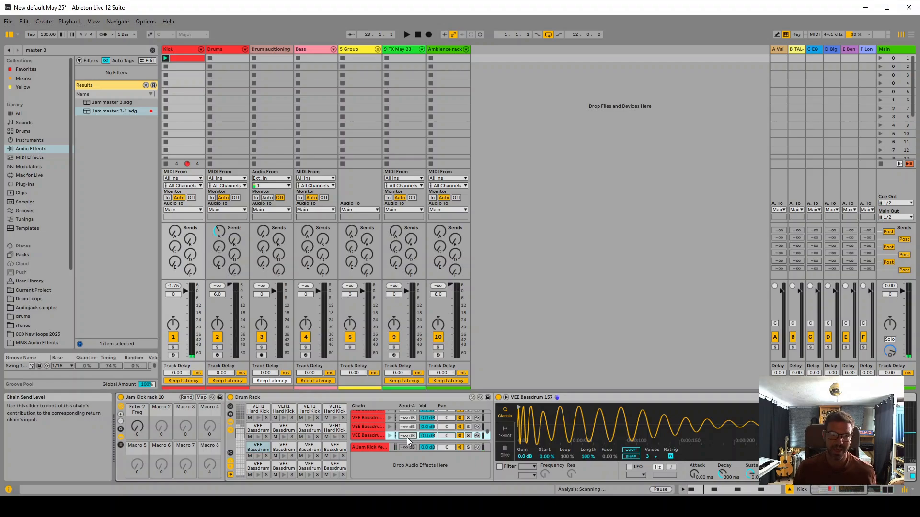
- Examine the return chains in the Drums track's Template drums 2 rack, from ValhallaVintage to Flange
click(218, 51)
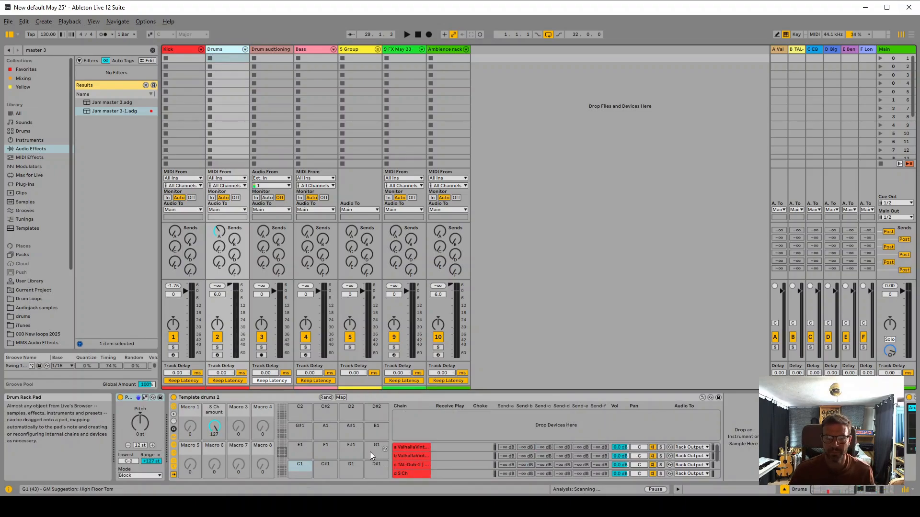
click(410, 447)
scroll(410, 447, down, 2)
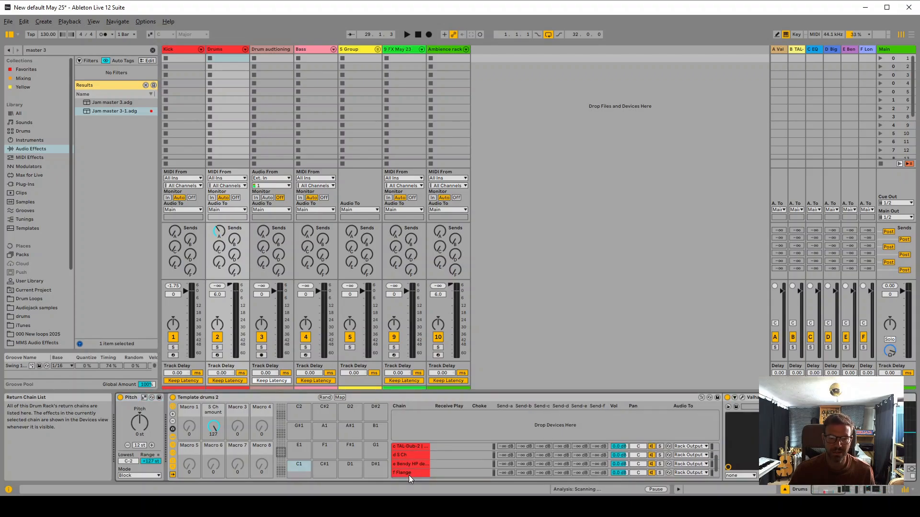
scroll(409, 475, up, 2)
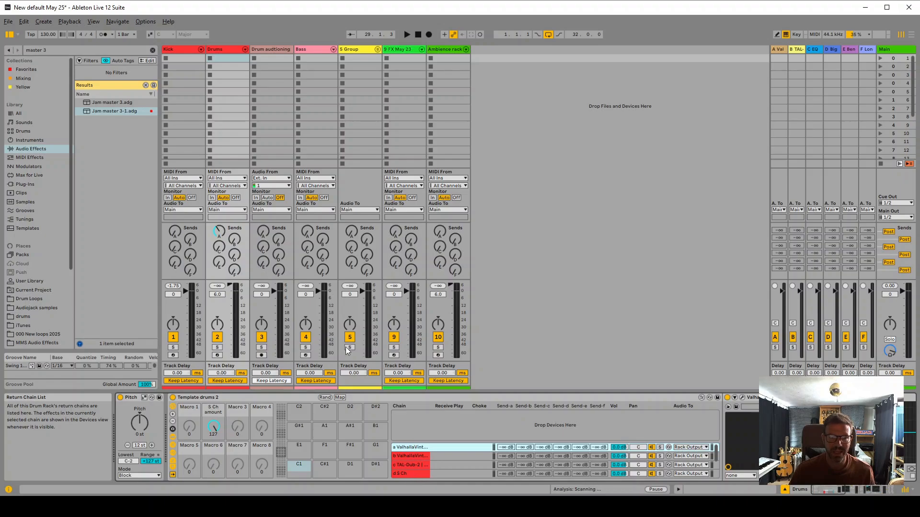
- Search the Drums library for "909 clap", preview the 909 Clap.wav samples and load one onto the rack's C1 pad
click(44, 50)
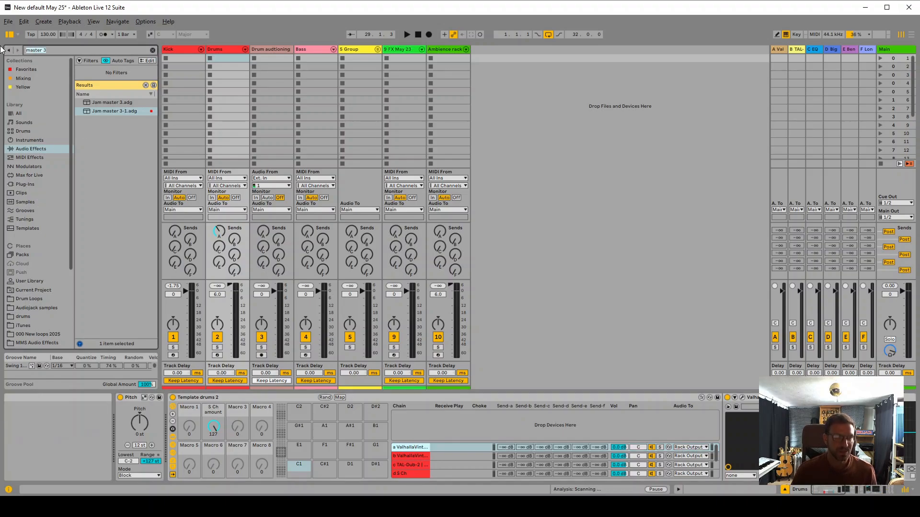
text(909 clap)
click(26, 131)
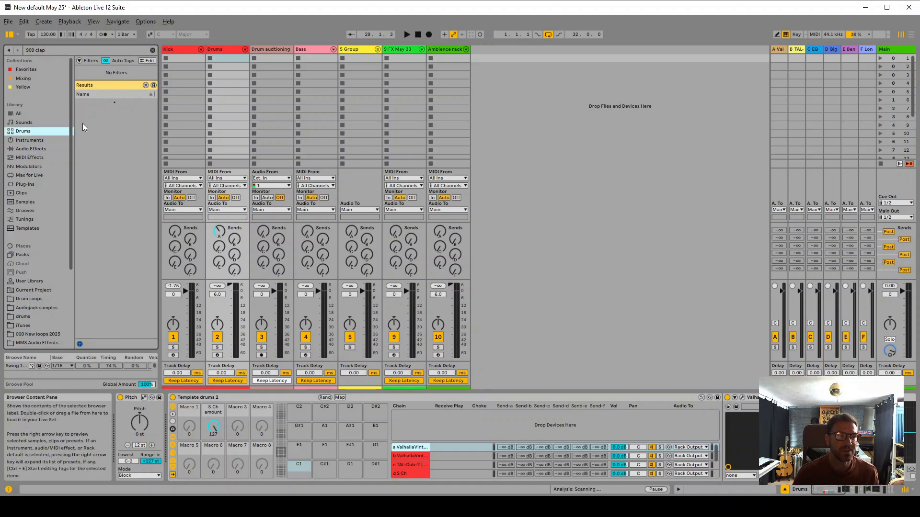
click(96, 140)
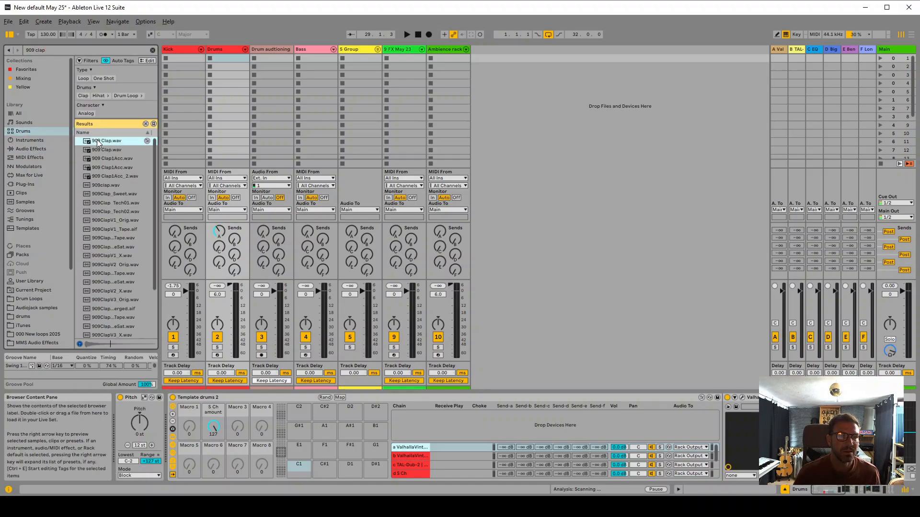
click(97, 149)
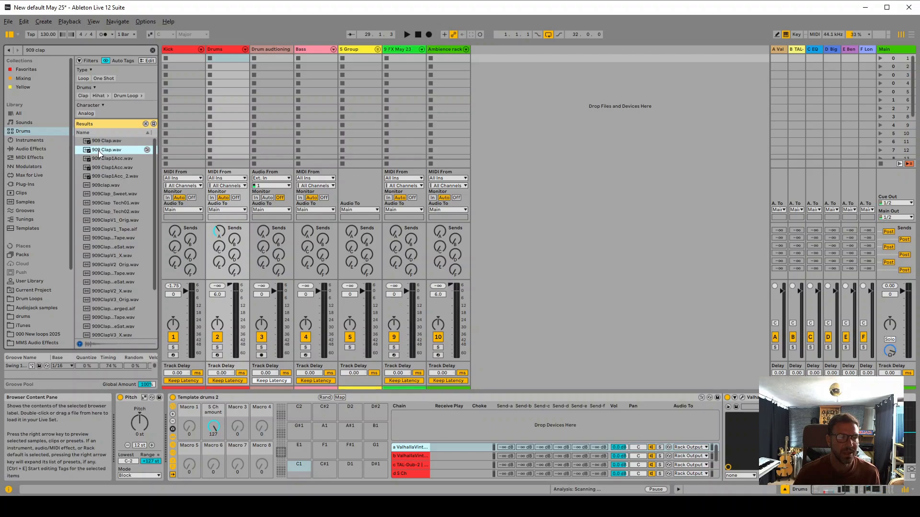
- Create a clip in the Drums track's first slot with a 909 Clap note on beat 1.2, launch it and return to the devices
double_click(223, 59)
double_click(478, 416)
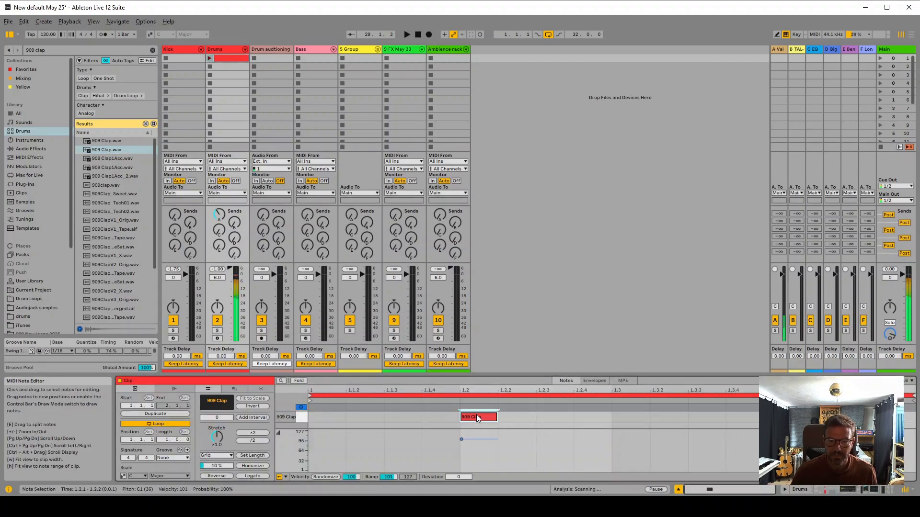
click(209, 58)
key(shift+Tab)
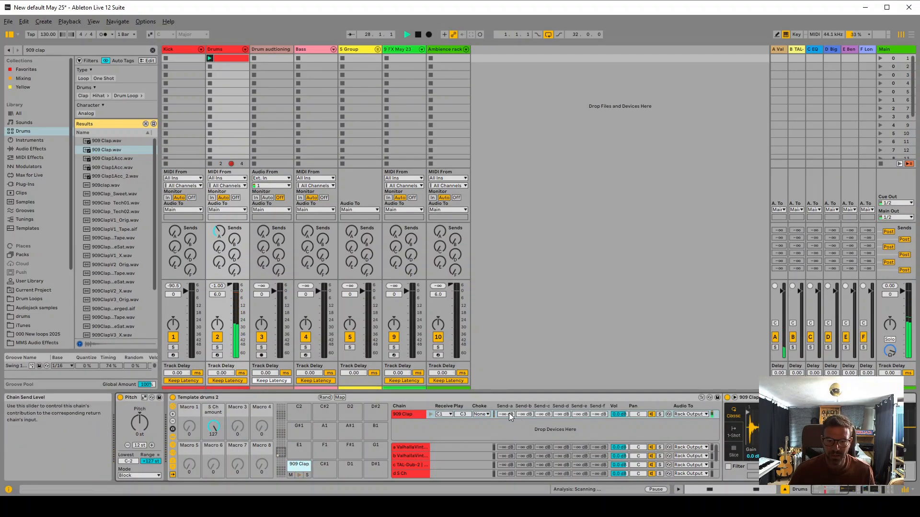
- Try the 909 Clap chain's sends to the rack's return effects one after another, returning each to -inf dB
drag(508, 413, 545, 383)
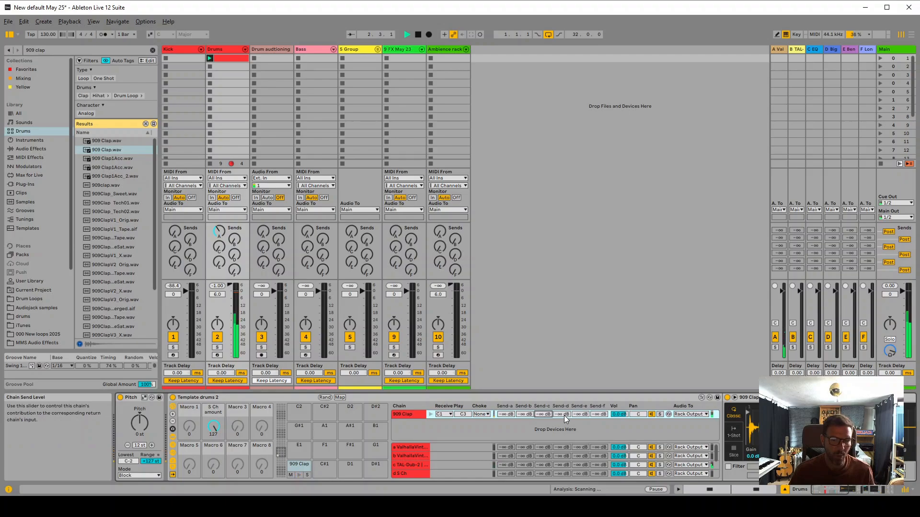
mouse_move(565, 415)
mouse_down()
mouse_move(564, 399)
mouse_move(564, 416)
mouse_up()
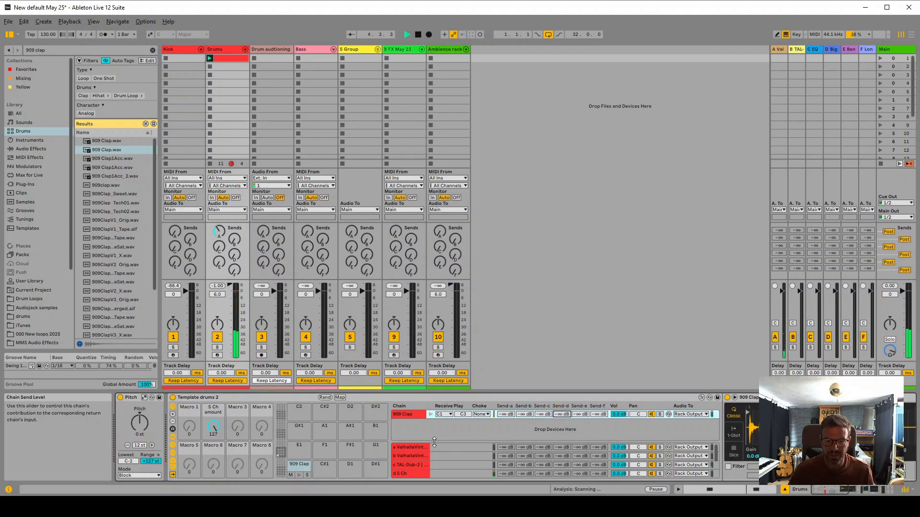
scroll(453, 464, down, 2)
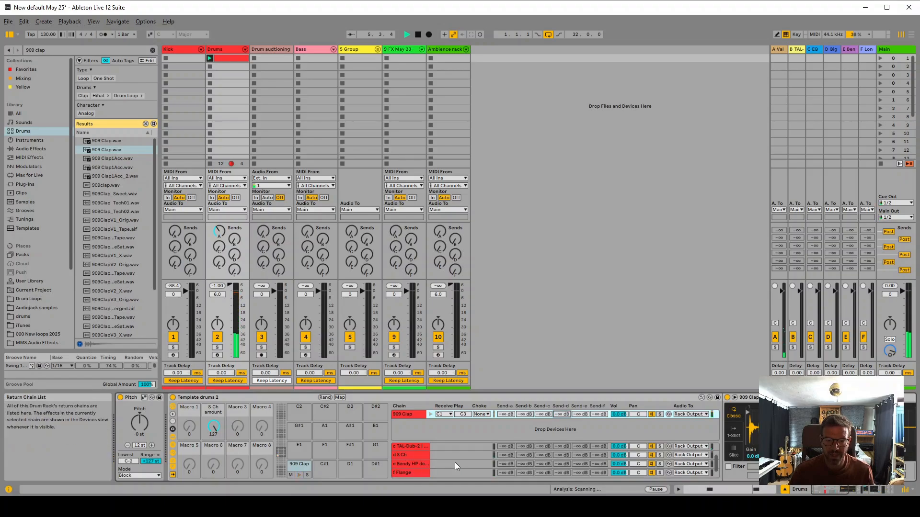
mouse_move(580, 415)
mouse_down()
mouse_move(579, 397)
mouse_move(580, 416)
mouse_up()
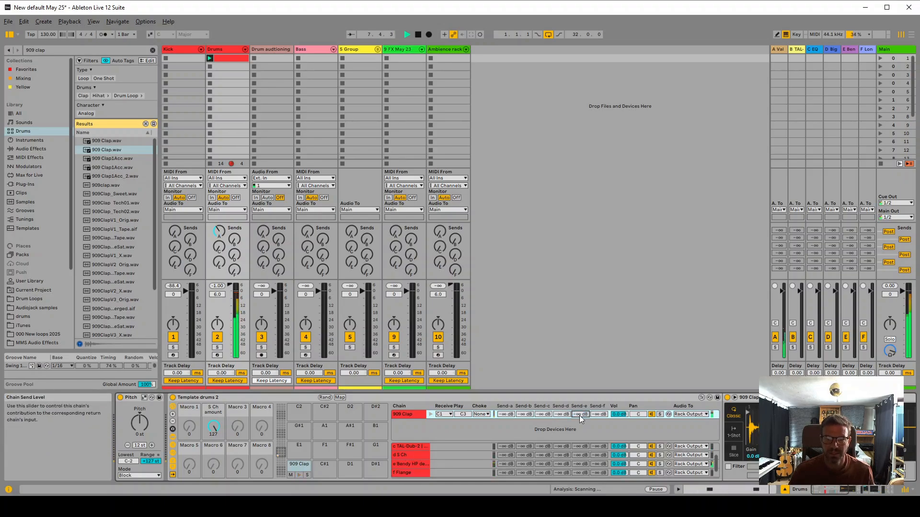
drag(600, 415, 600, 397)
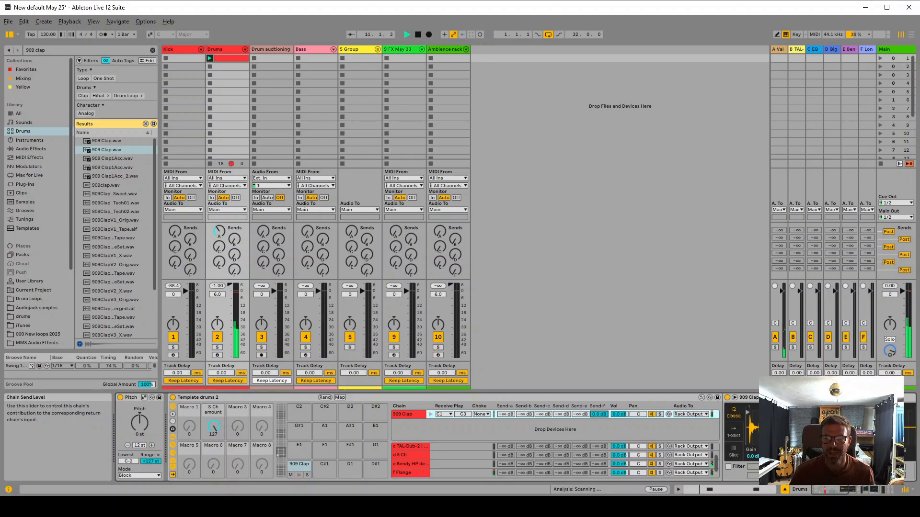
drag(599, 414, 599, 431)
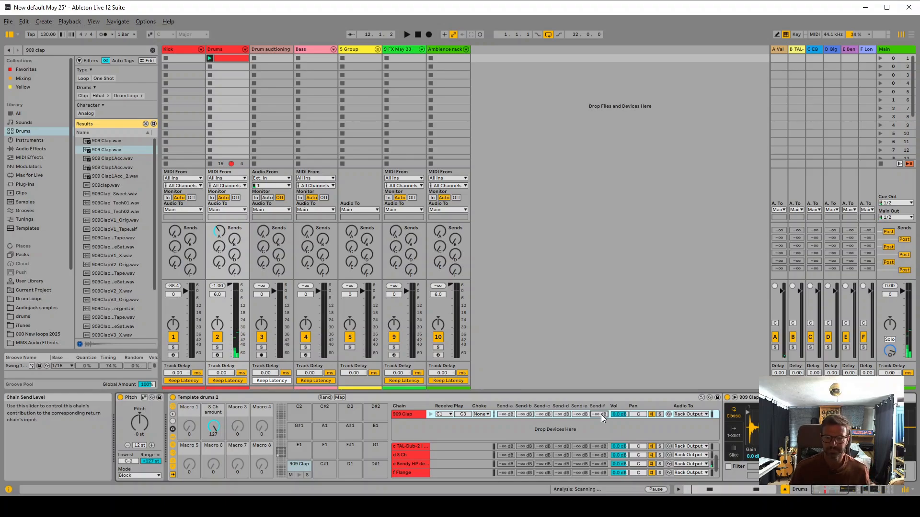
- Inspect the Drums track's Boom in C, Saturator, EQ Eight and Limiter devices, and the device chain of the Drum audtioning track
click(851, 492)
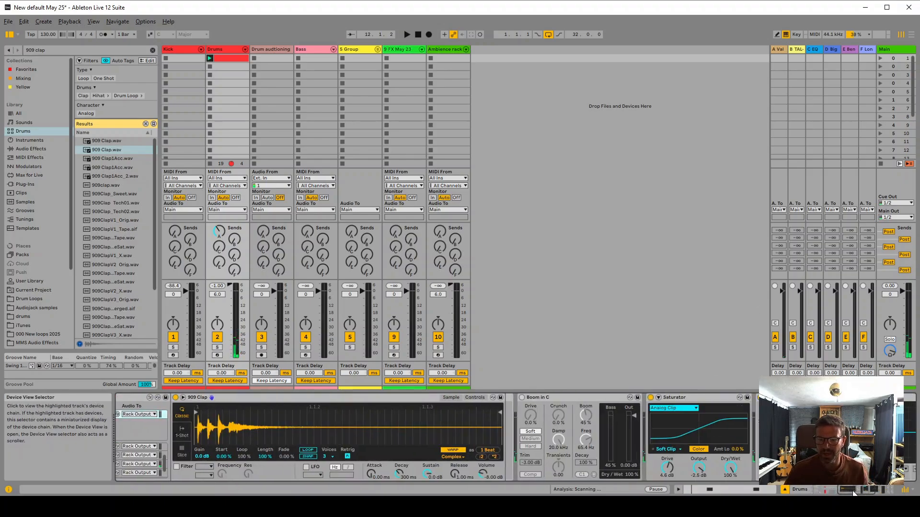
drag(851, 493, 865, 493)
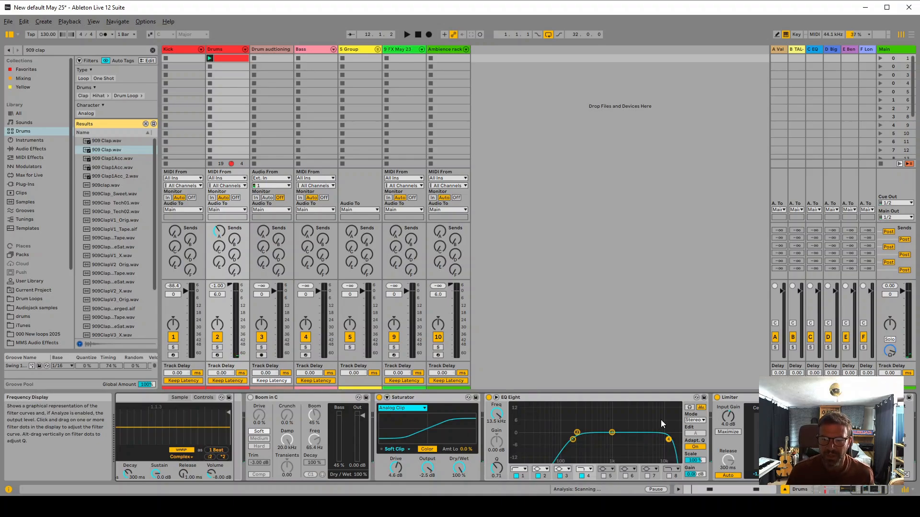
click(871, 494)
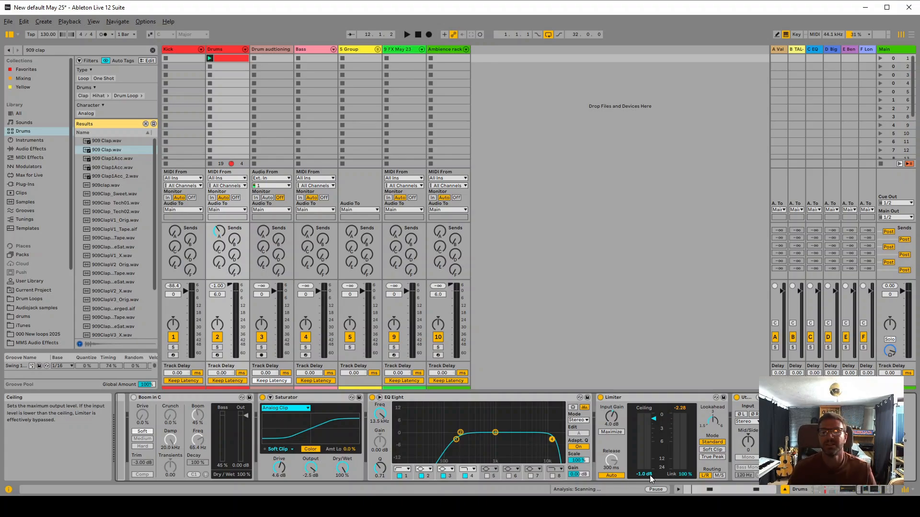
click(275, 50)
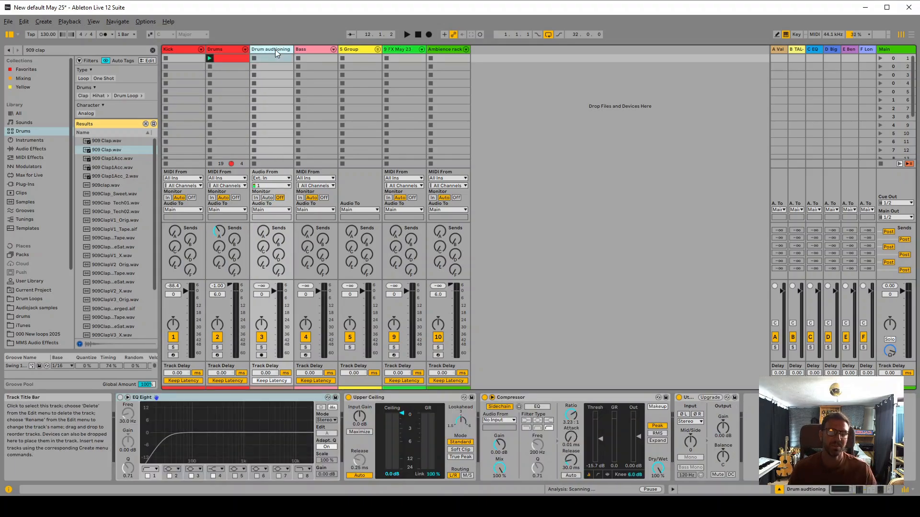
- Select the Drums track and open the Drum Loops folder in the browser with the "909 clap" search cleared
click(217, 50)
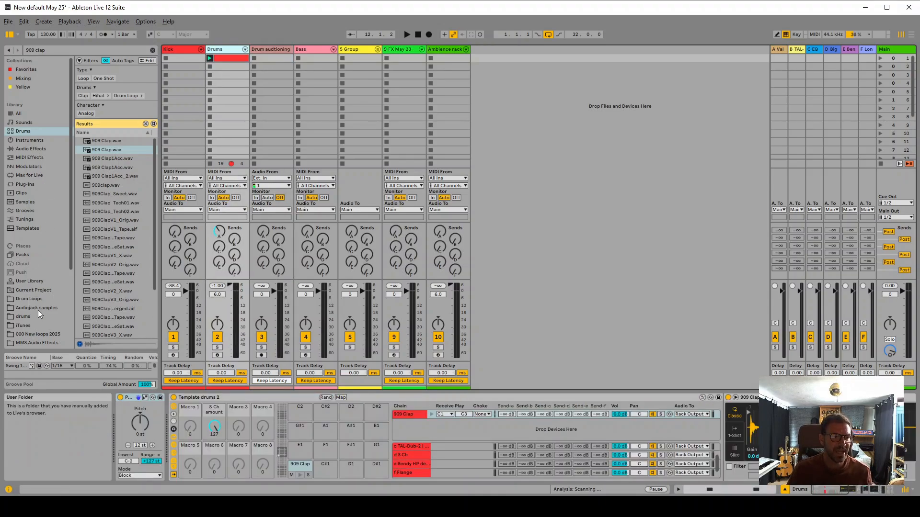
click(58, 298)
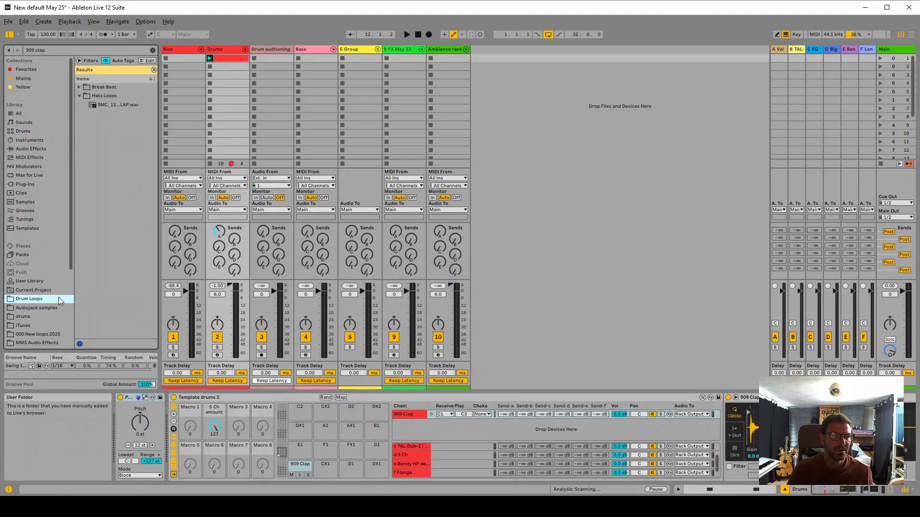
click(152, 51)
scroll(108, 240, down, 6)
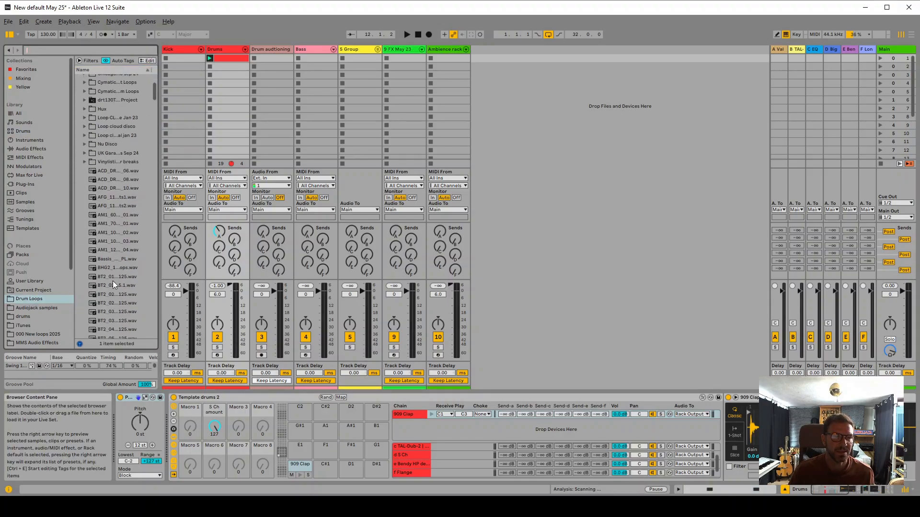
- Preview several of the BT2 loops in the Drum Loops folder and look further through the list
click(113, 275)
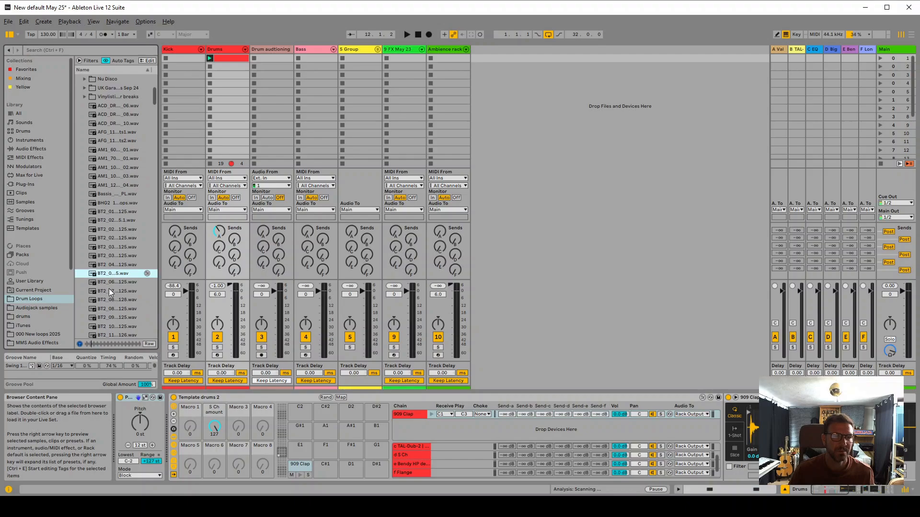
scroll(108, 288, down, 3)
click(105, 285)
scroll(105, 284, down, 2)
key(Down)
key(Down)
key(Down)
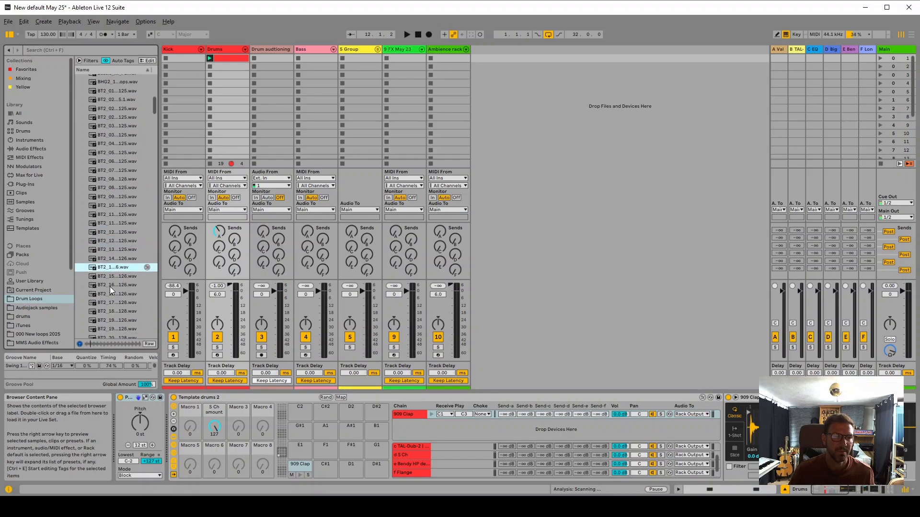
scroll(110, 269, down, 2)
key(Down)
key(Down)
key(Down)
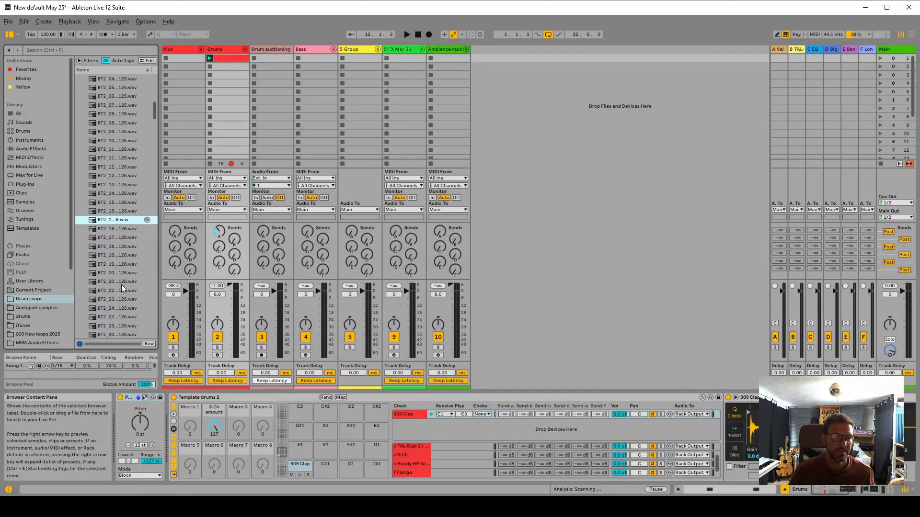
scroll(122, 284, down, 3)
key(Down)
key(Down)
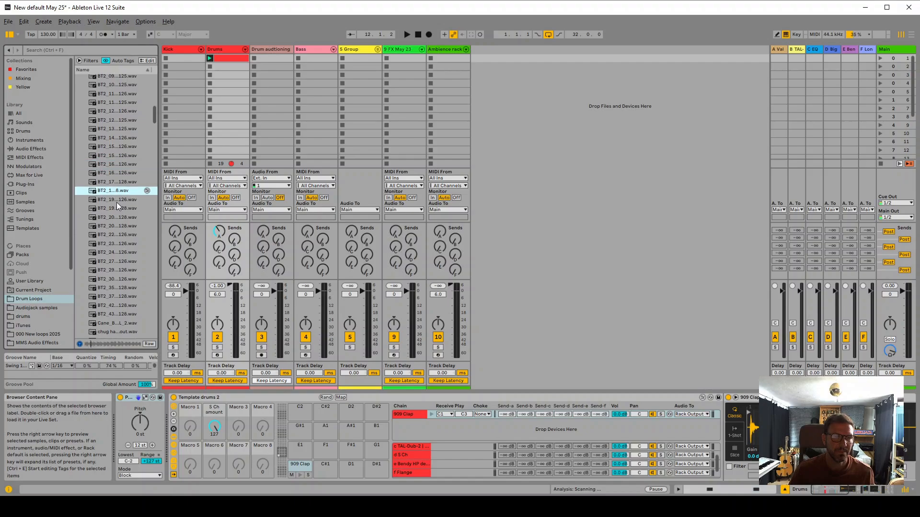
click(105, 206)
click(102, 225)
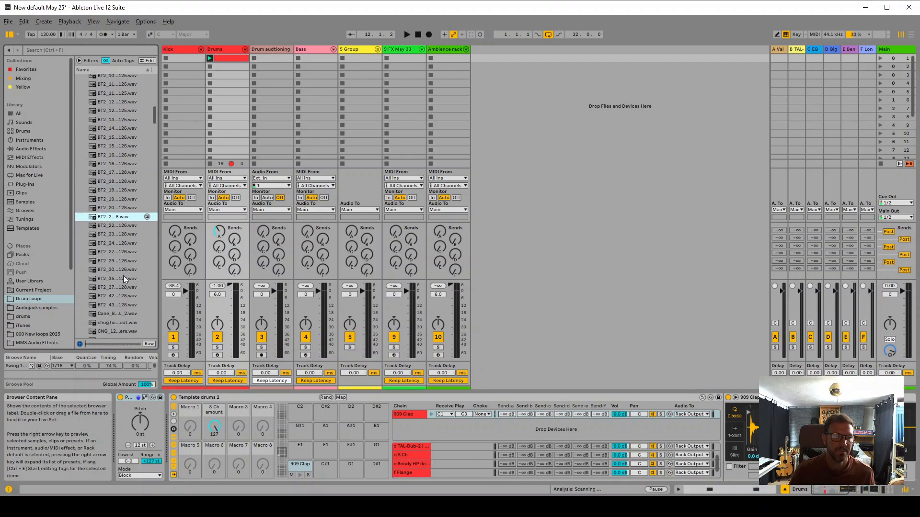
scroll(123, 275, down, 1)
key(Down)
key(Down)
scroll(129, 251, down, 5)
scroll(116, 216, down, 10)
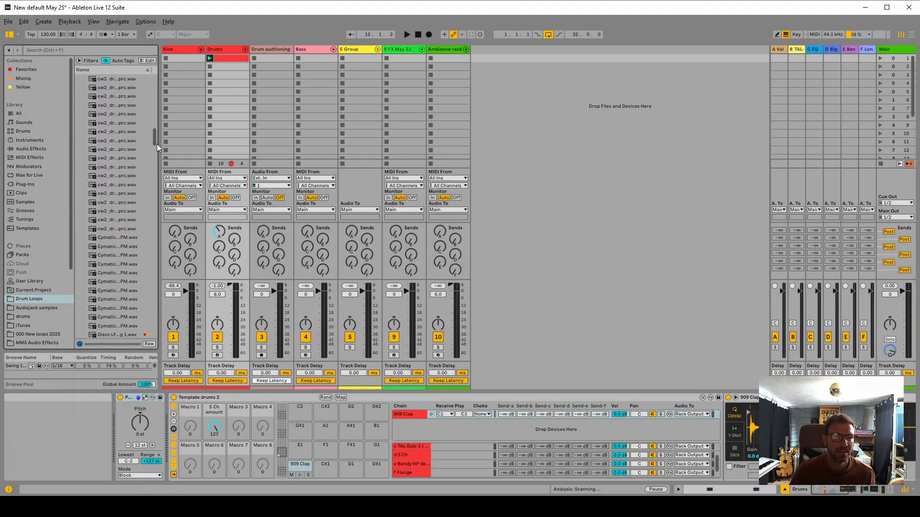
- Preview the VS2 top loops and load VS2_21_TOP LOOP_126 onto the Drums rack's C#1 pad
scroll(150, 300, down, 5)
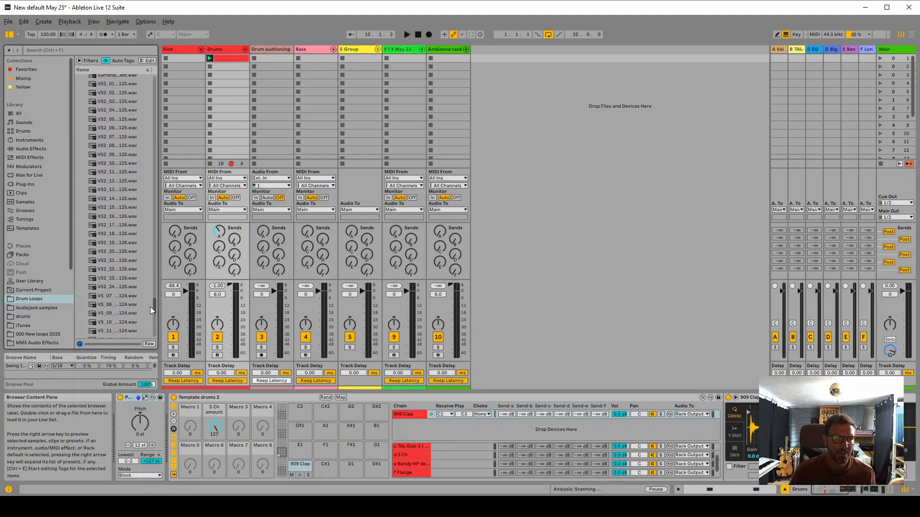
click(117, 234)
click(116, 259)
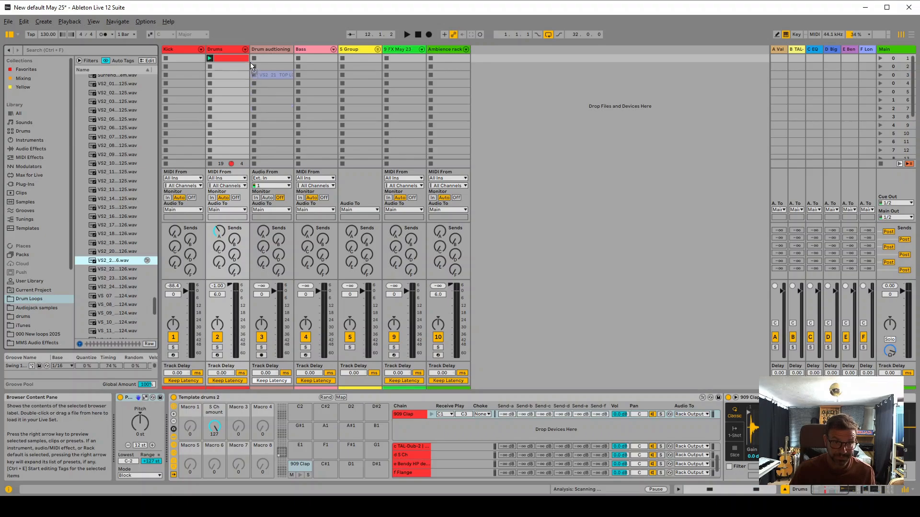
drag(263, 61, 328, 468)
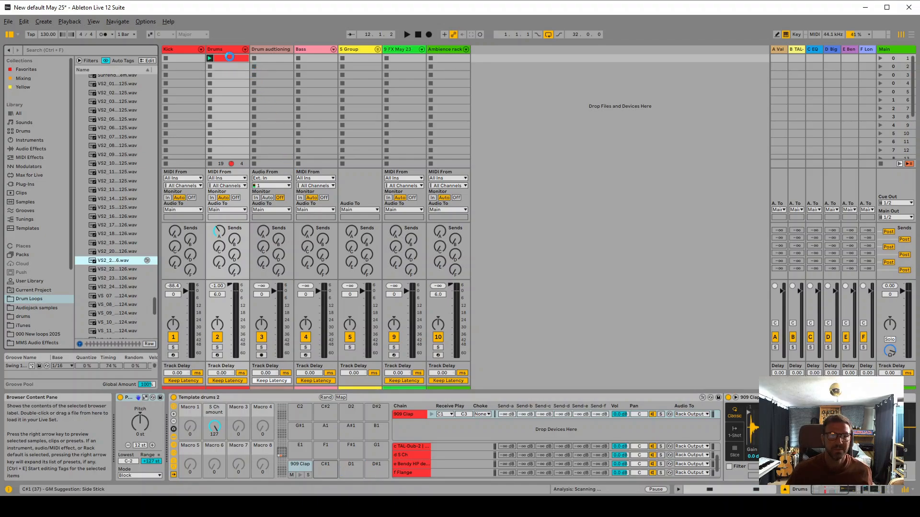
- Add a VS2_21_TOP LOOP_126 note spanning the whole bar of the Drums clip, then play it back and stop
double_click(229, 58)
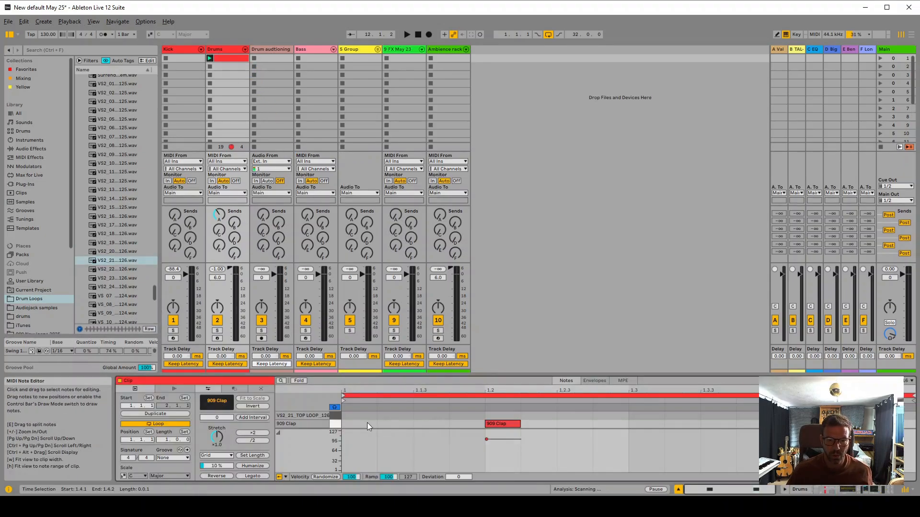
drag(359, 416, 915, 412)
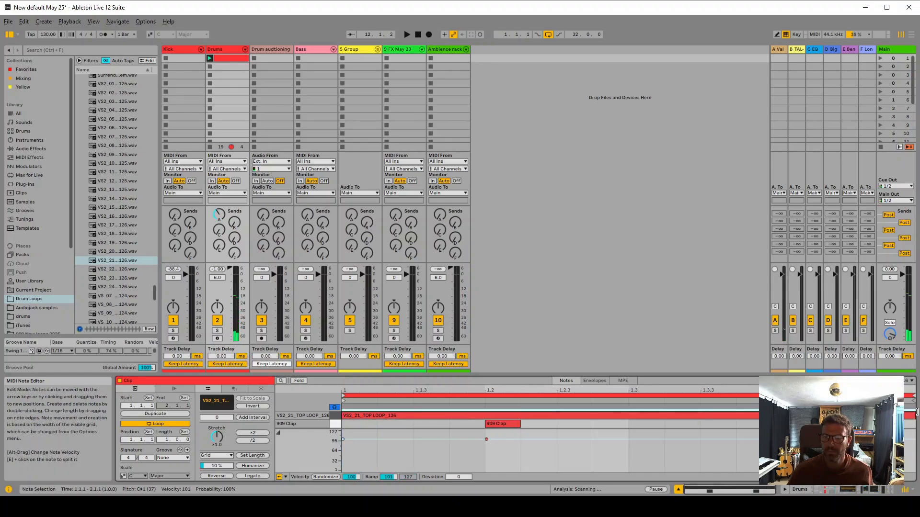
key(space)
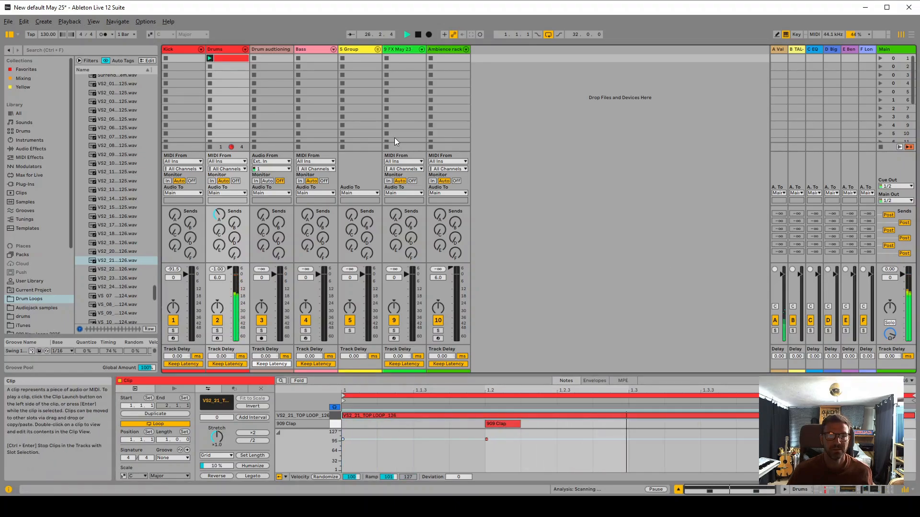
key(space)
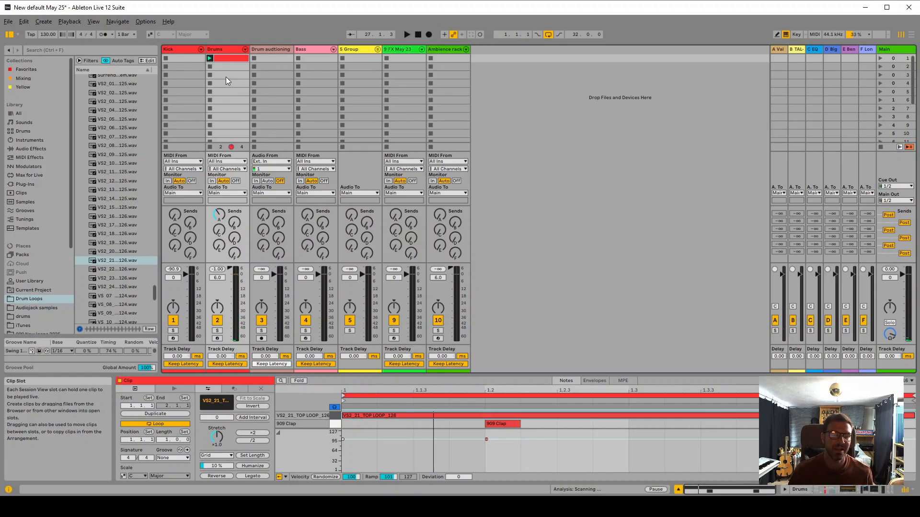
- Place VS2_21_TOP LOOP_126 in the Drum audtioning track's first slot, launch it and stop the Drums clip to hear it alone
key(shift+Tab)
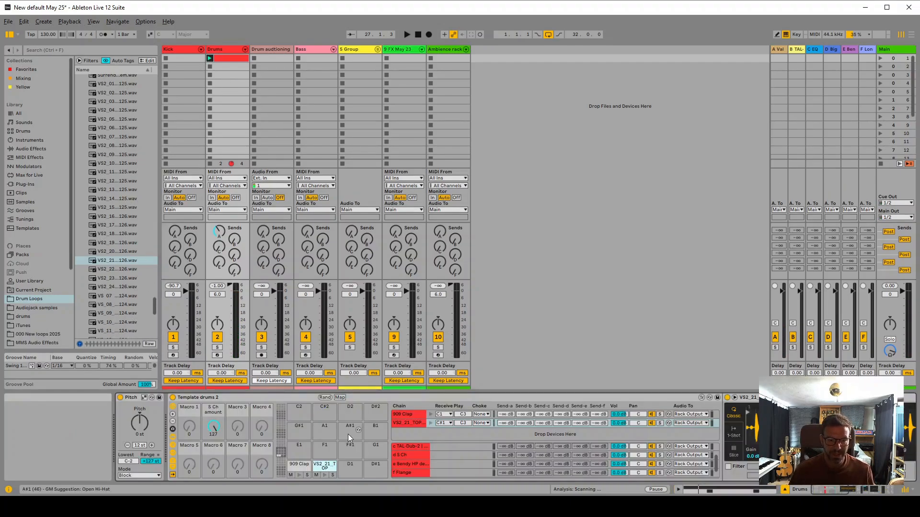
drag(111, 261, 255, 59)
click(255, 59)
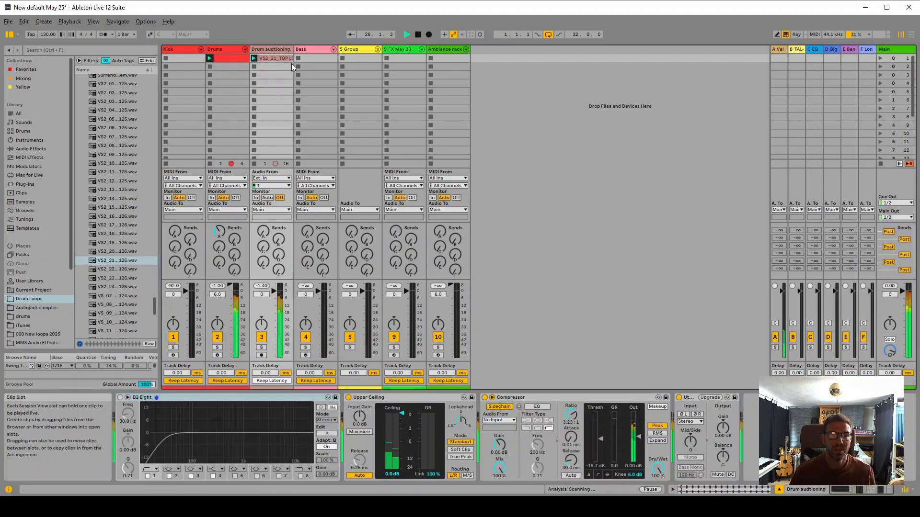
double_click(280, 57)
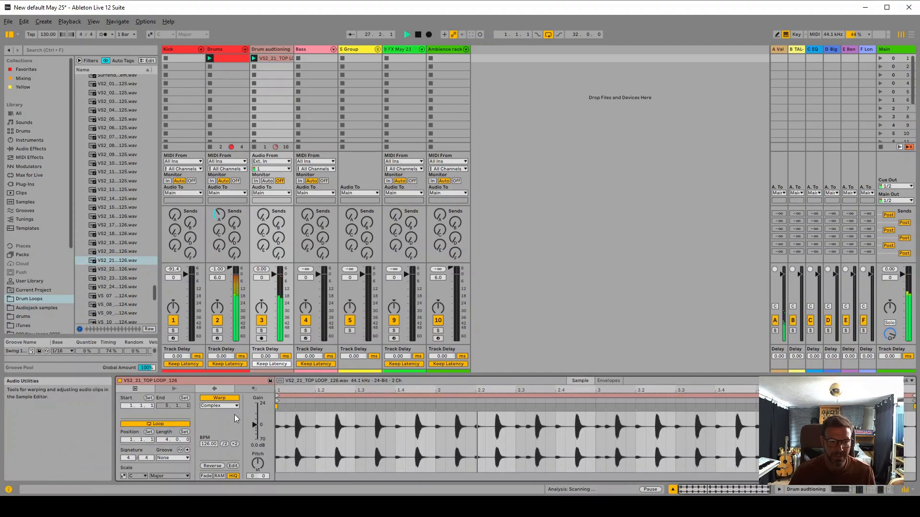
click(220, 406)
click(210, 68)
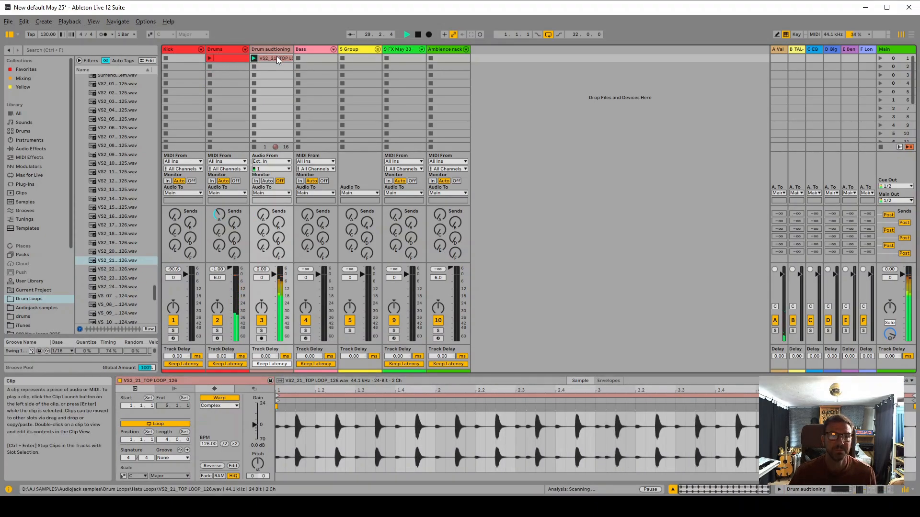
- Warp the loop clip in Beats mode, adjust its transient loop mode and envelope, and apply the Swing 16ths 64 groove
click(220, 406)
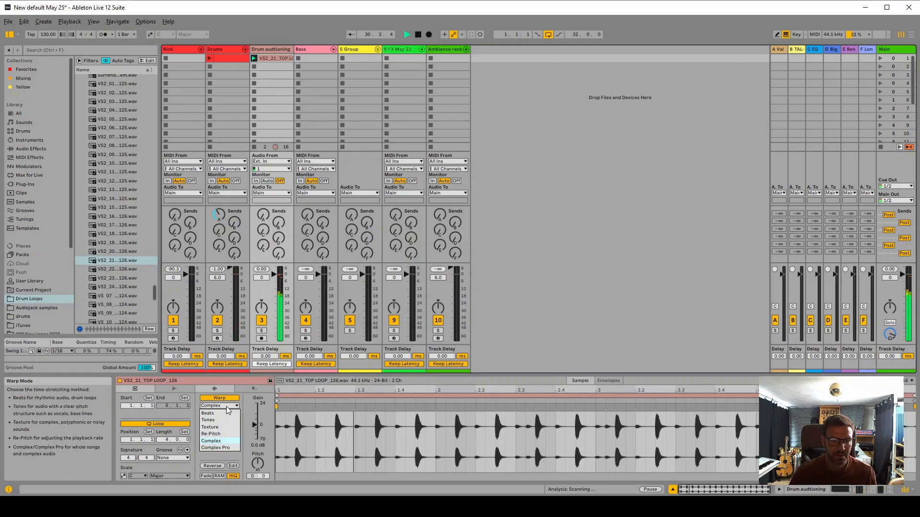
click(215, 410)
click(209, 427)
click(207, 434)
drag(231, 427, 231, 436)
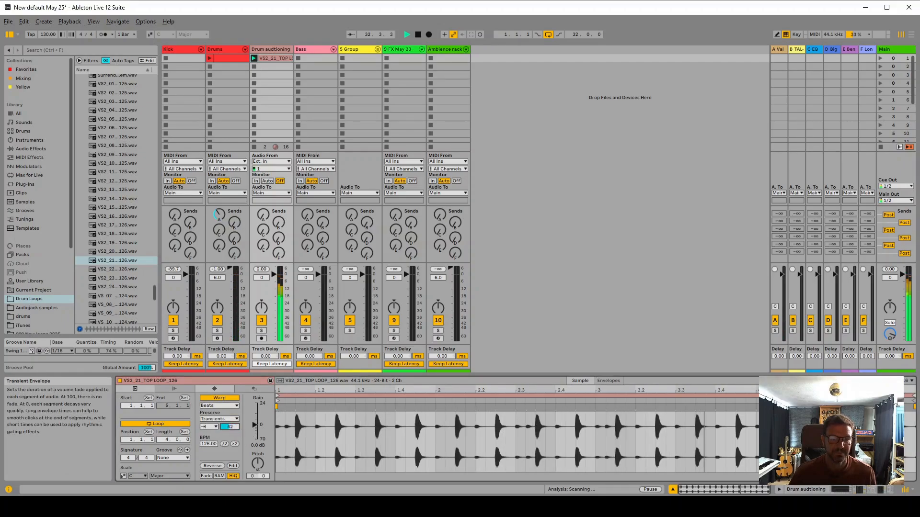
click(172, 458)
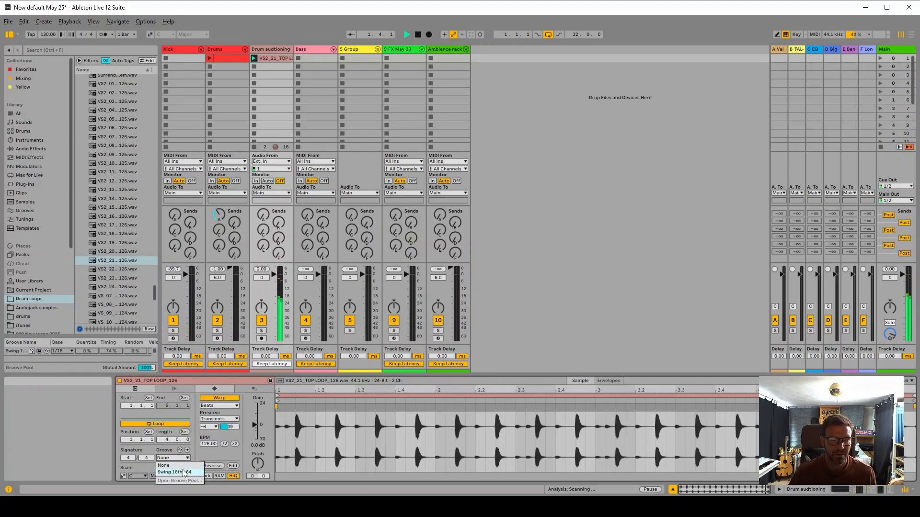
click(175, 472)
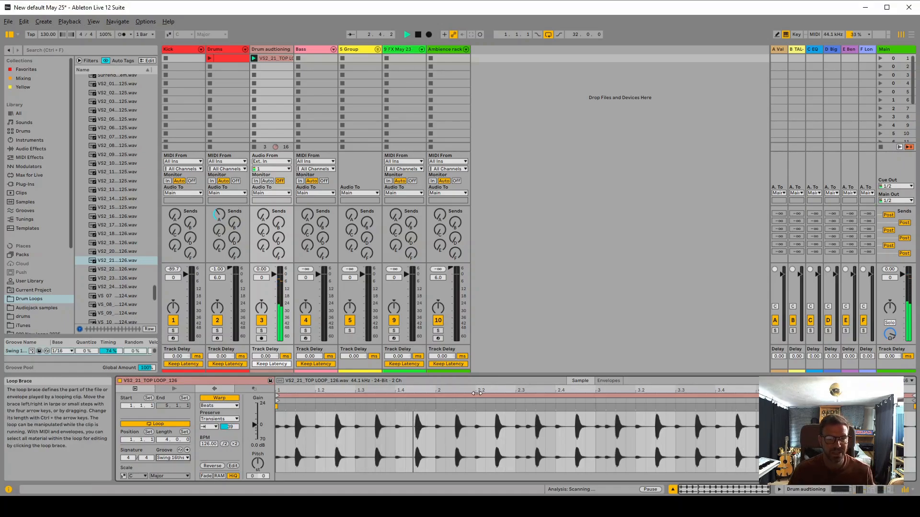
- Place the loop clip at bar 1 of the Drum audtioning track in the arrangement and consolidate it, accepting the audio stop
key(Tab)
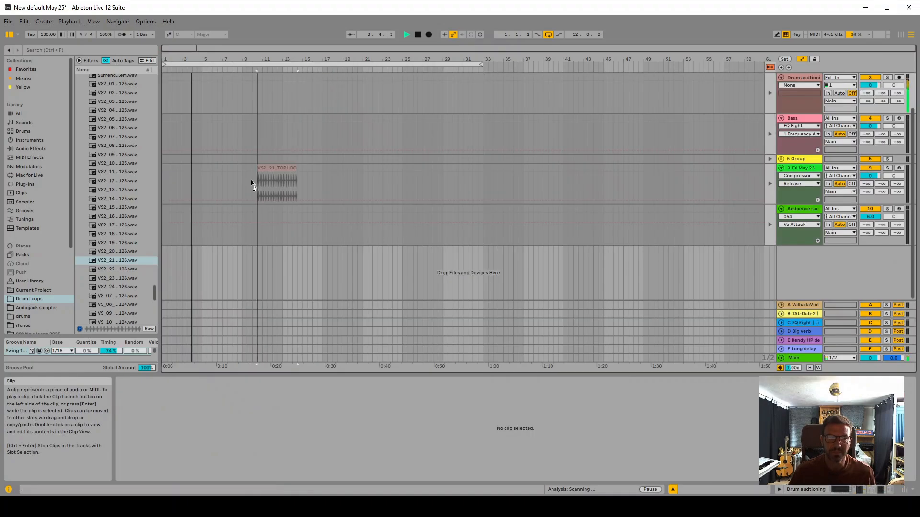
drag(251, 186, 180, 80)
key(ctrl+j)
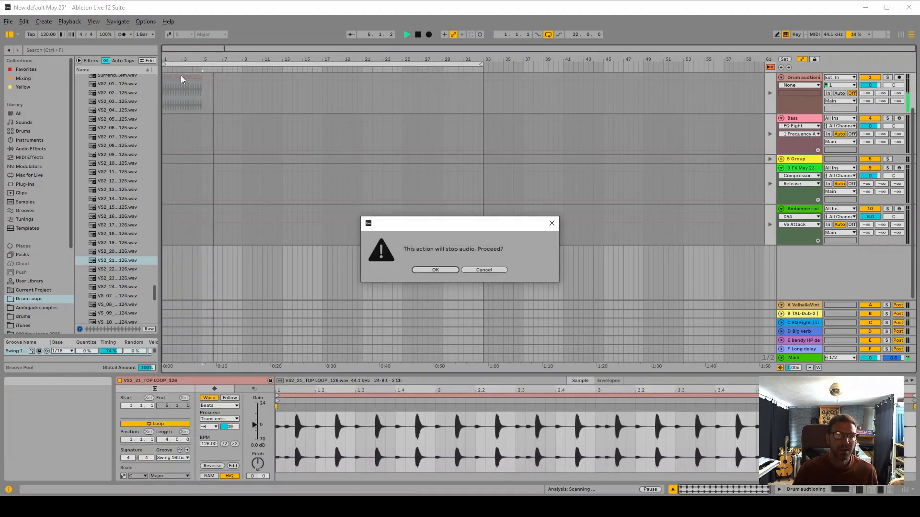
click(438, 270)
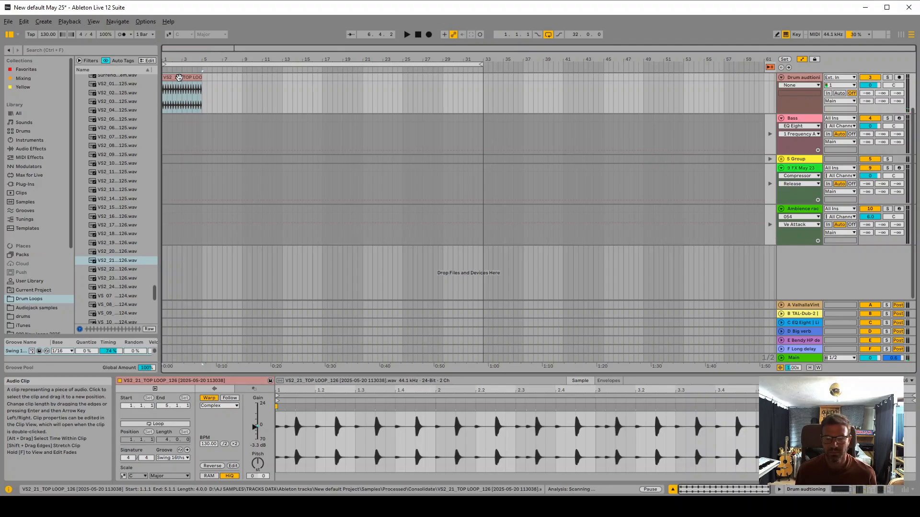
- Load the consolidated loop onto the Drums rack's C#1 pad in Session View and launch the Drums clip
key(Tab)
drag(180, 77, 330, 467)
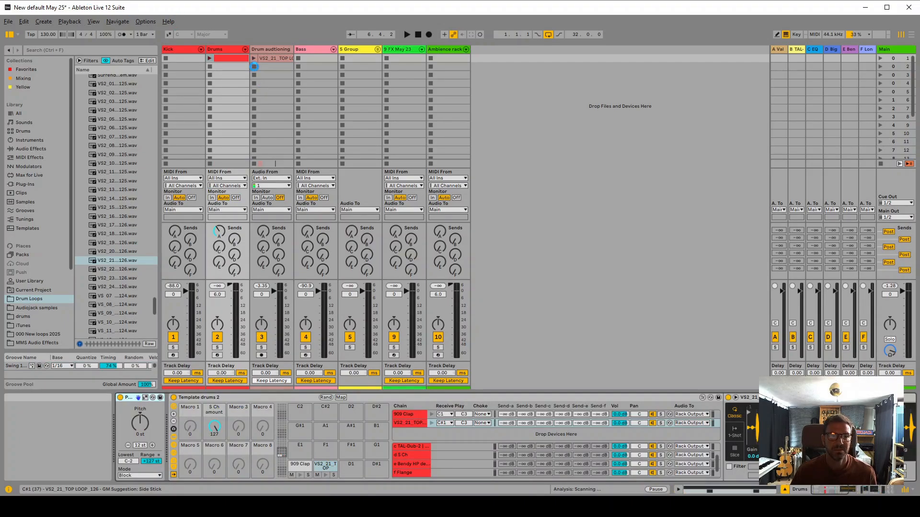
click(209, 58)
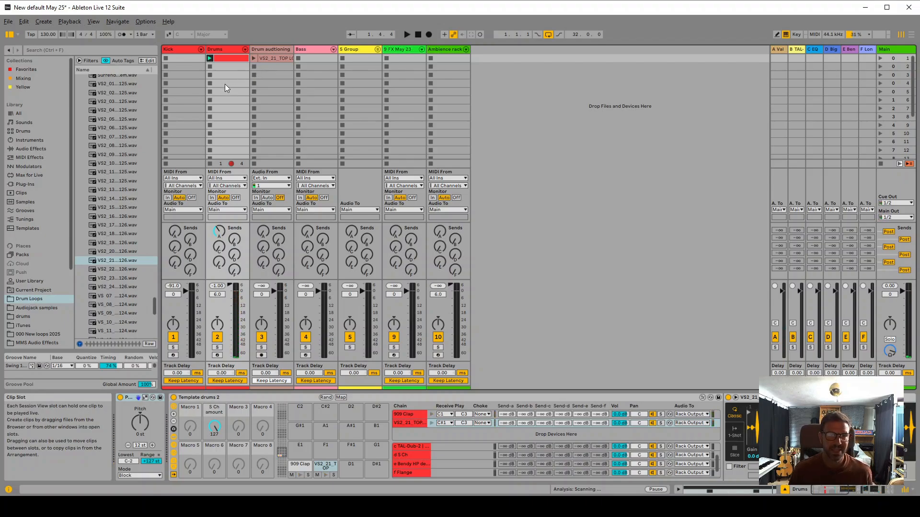
- Inspect the device chains of the Drum audtioning and Bass tracks
click(276, 50)
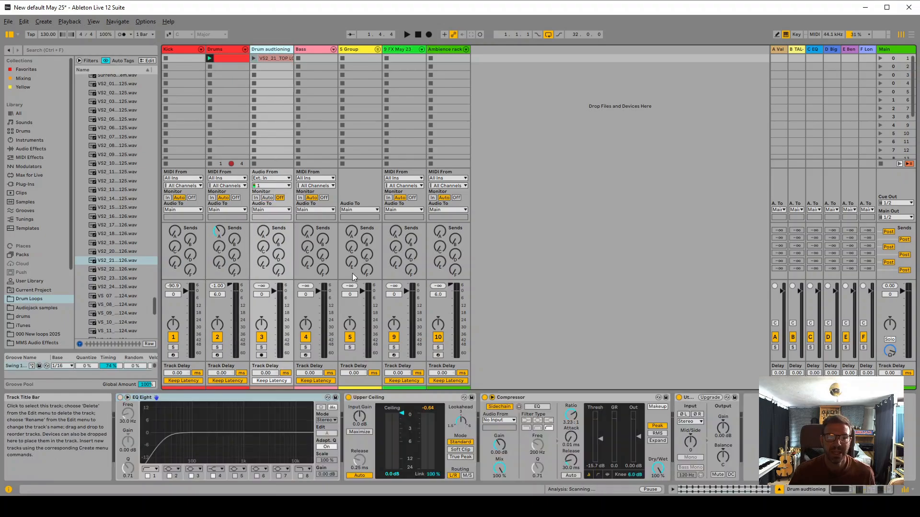
click(314, 51)
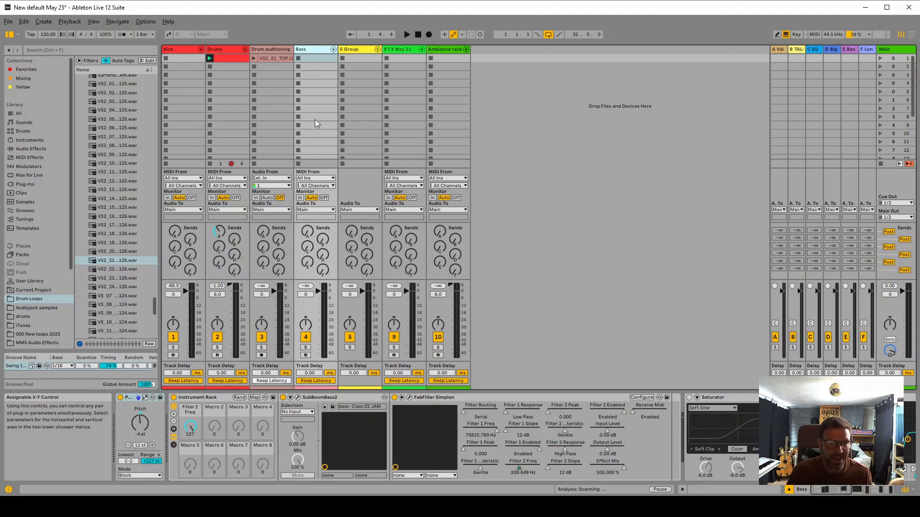
- Create a one-bar MIDI clip in the first Bass slot with 1/16 notes: three on C3, one on D#3 and two on A#2
double_click(317, 58)
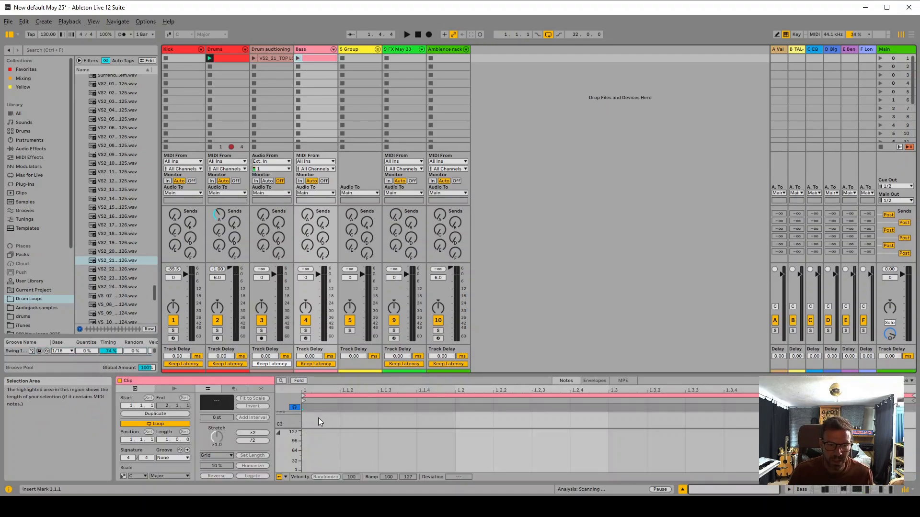
drag(326, 375, 327, 119)
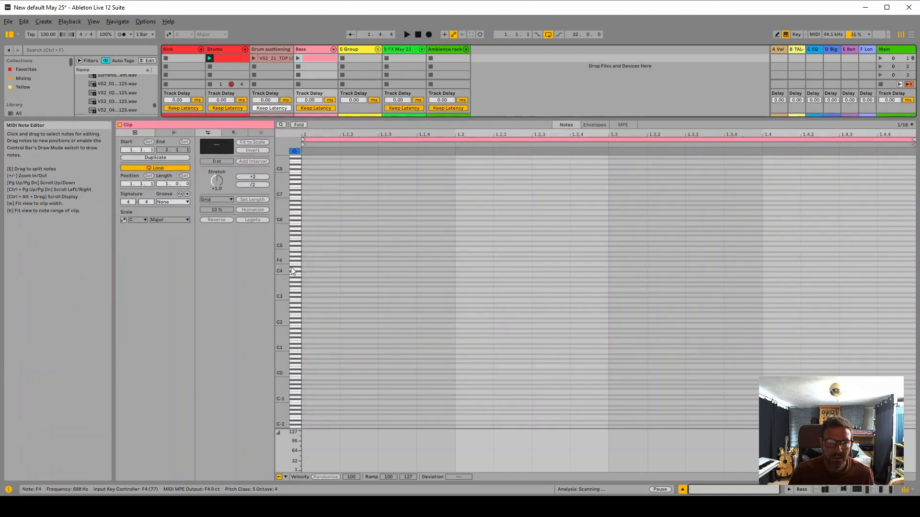
drag(280, 278, 310, 278)
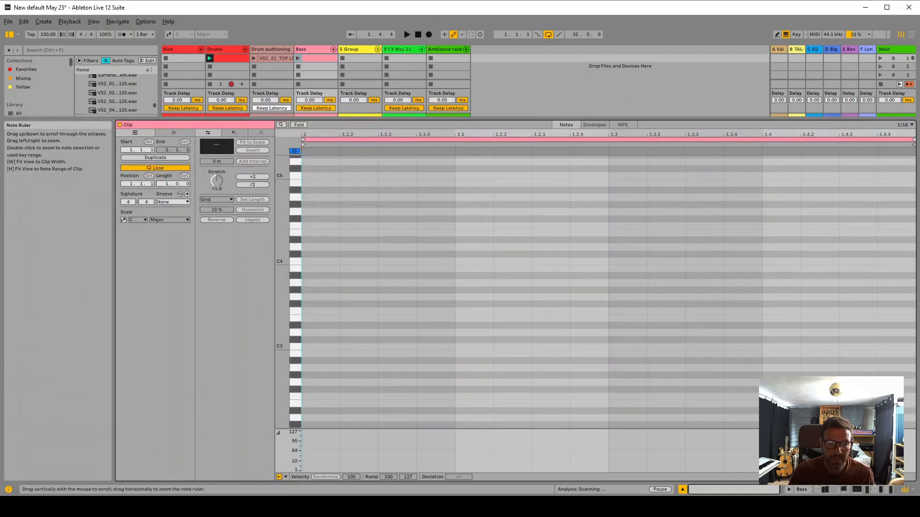
double_click(315, 347)
double_click(426, 346)
double_click(542, 347)
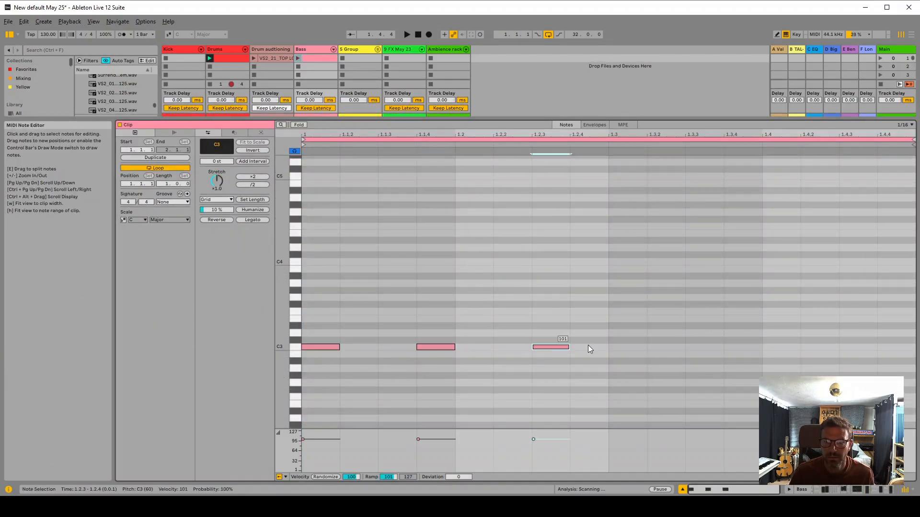
double_click(627, 324)
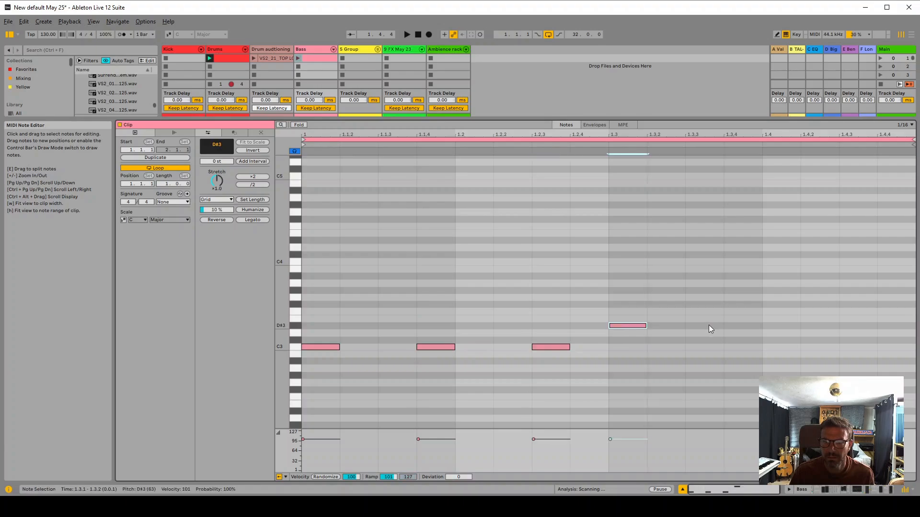
double_click(740, 362)
double_click(850, 361)
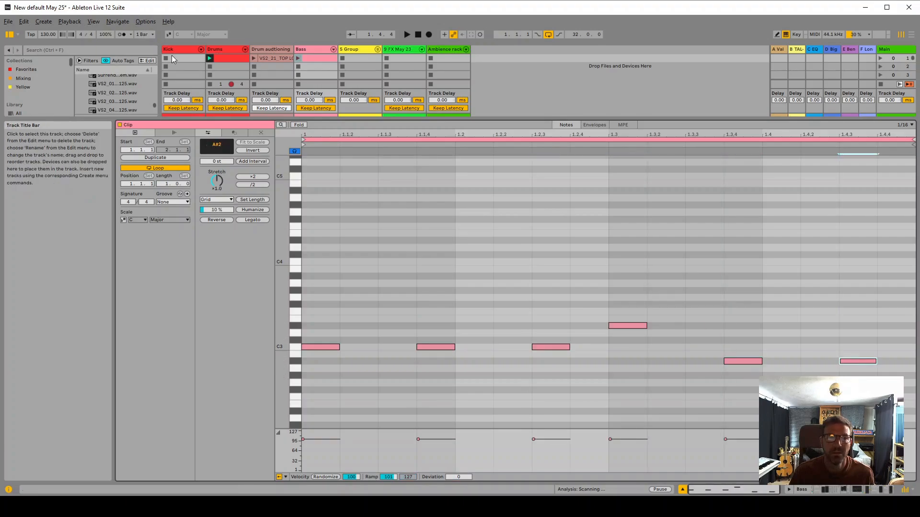
- Launch the Bass clip and turn the Instrument Rack's Filter 2 Freq macro down to 0
click(297, 59)
key(shift+Tab)
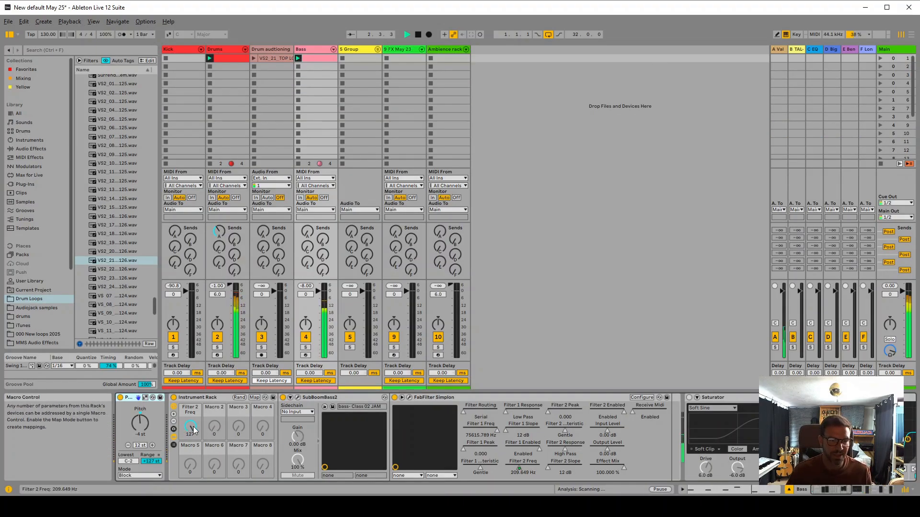
drag(191, 430, 191, 455)
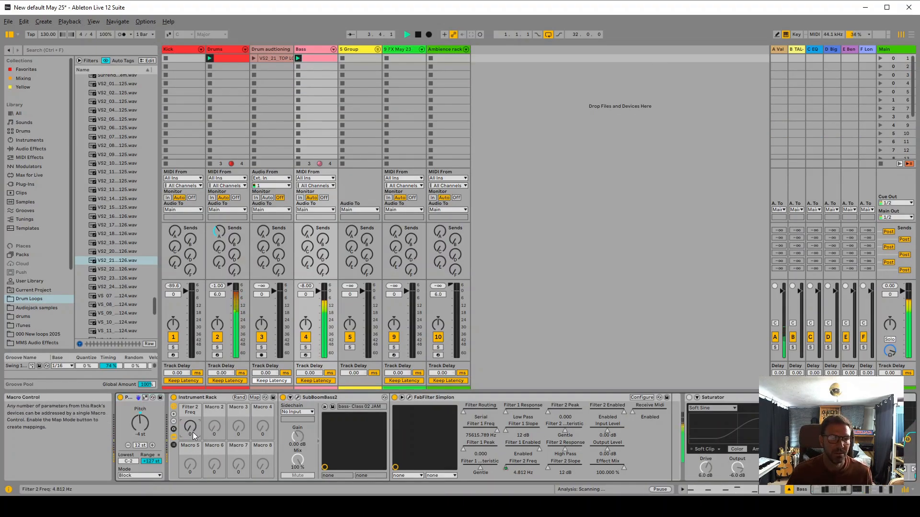
- Turn off the low-pass band 8 and the high-pass band 1 in the Bass track's EQ Eight
click(858, 490)
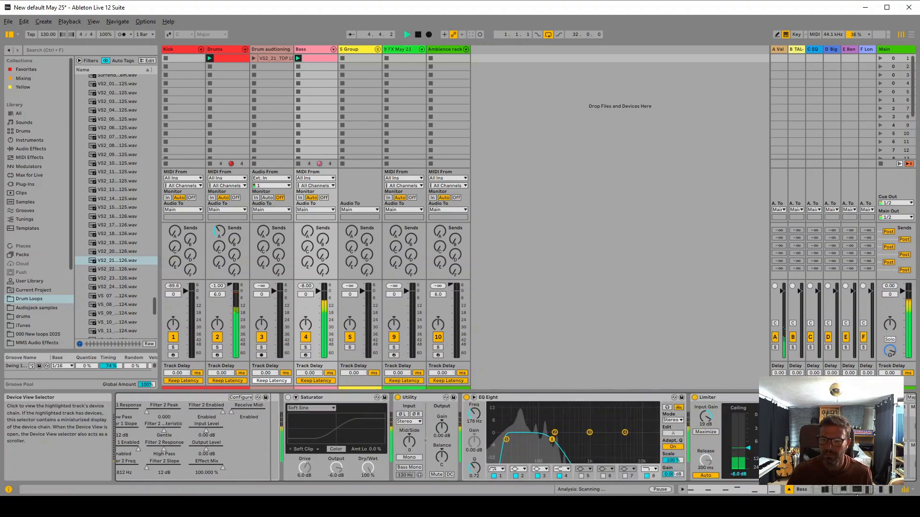
double_click(683, 418)
drag(684, 418, 683, 411)
click(620, 475)
scroll(558, 454, left, 1)
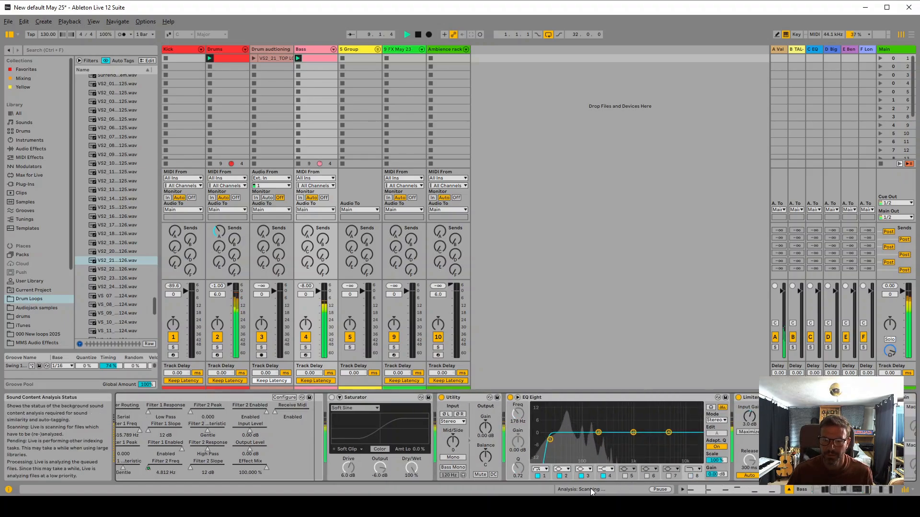
click(537, 476)
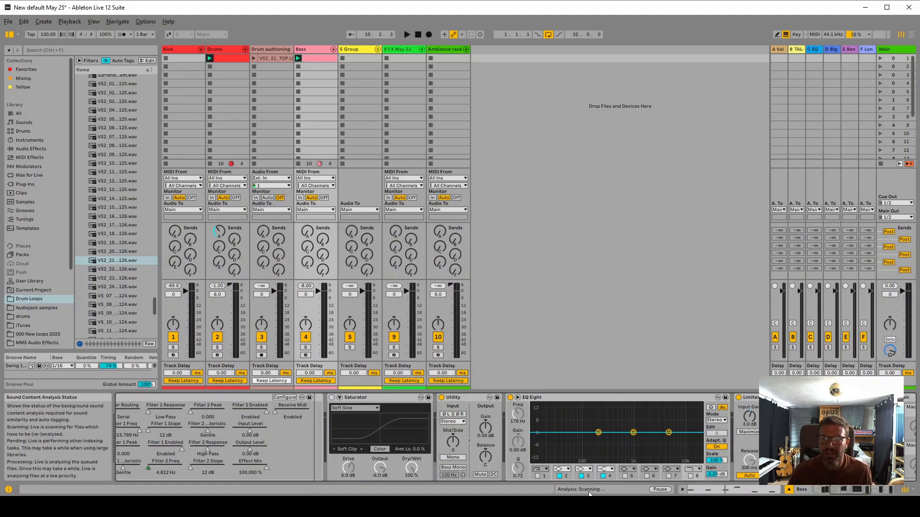
- Play the bass again and audition the Instrument Rack's Filter 2 Freq macro, leaving it at 0
click(835, 488)
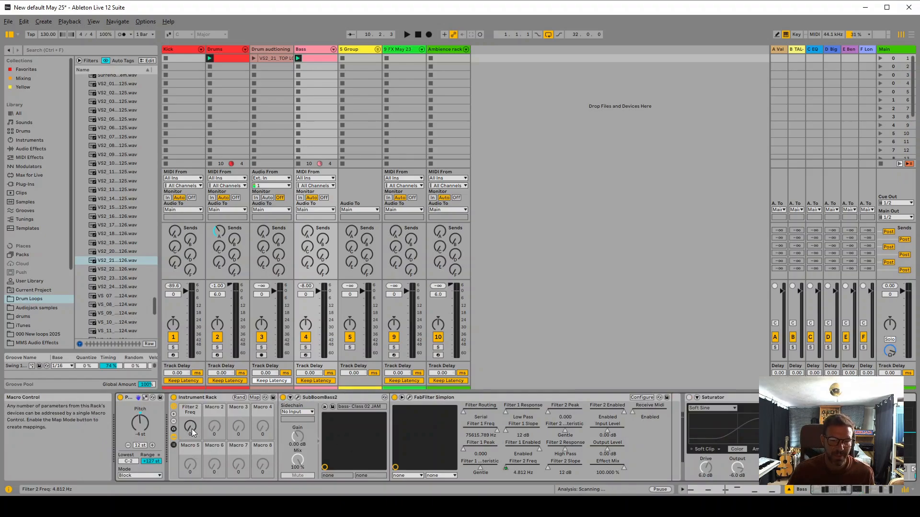
key(space)
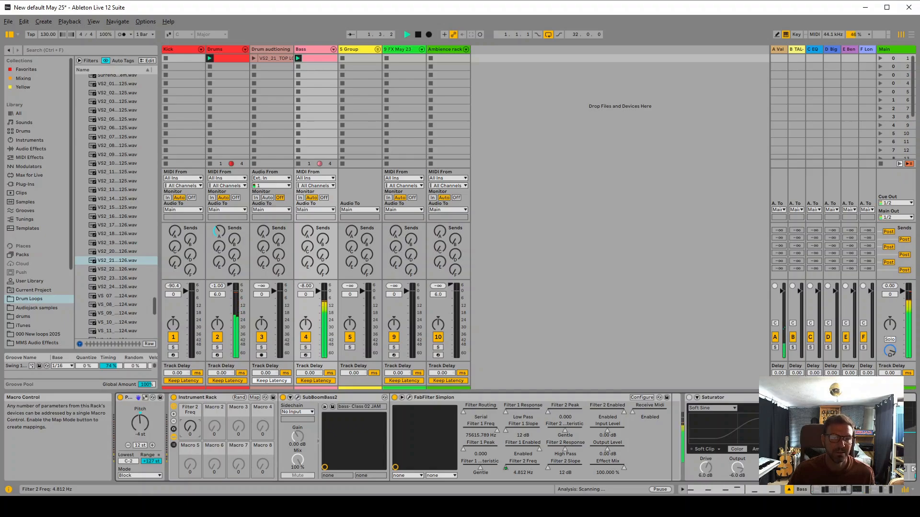
mouse_move(191, 426)
mouse_down()
mouse_move(190, 383)
mouse_move(202, 421)
mouse_up()
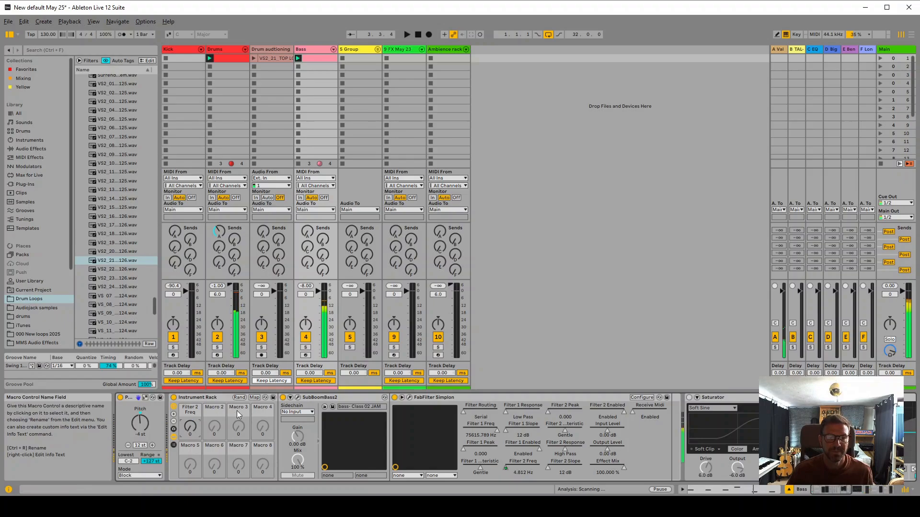
- Review the rest of the Bass device chain and open the F6 Stereo plug-in window
click(868, 491)
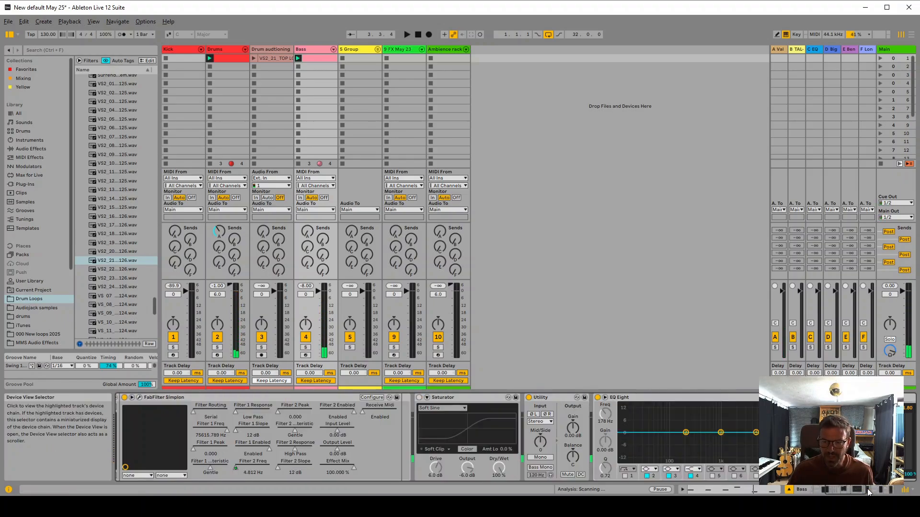
click(868, 491)
click(873, 488)
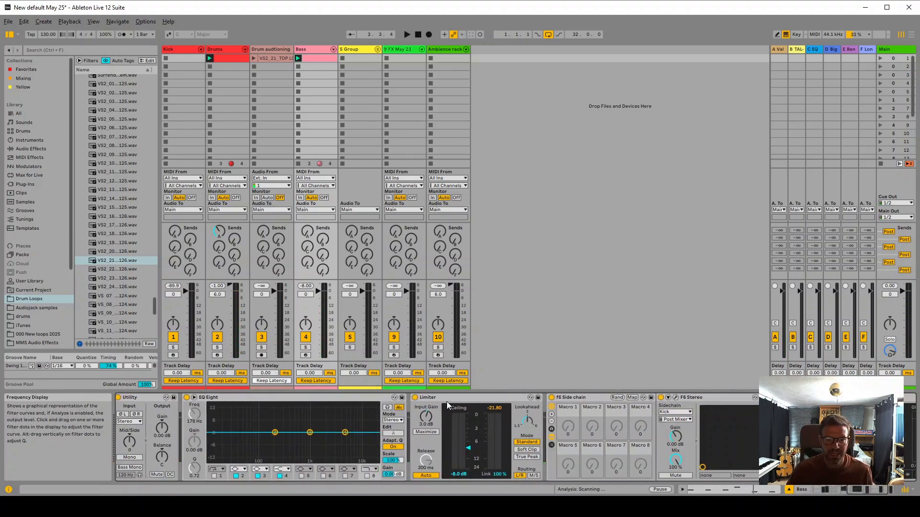
click(677, 397)
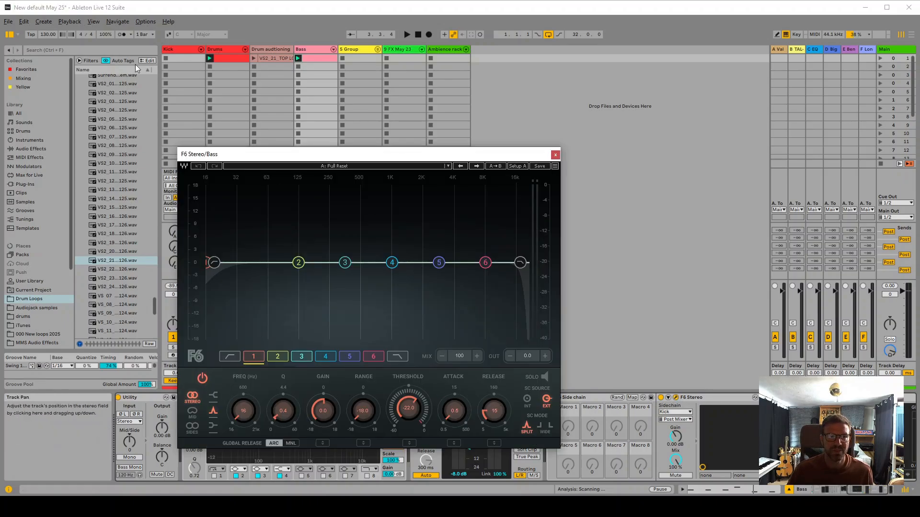
- Create a one-bar clip in the first Kick slot with an A3 note on each of the four beats, and launch it
click(189, 60)
key(ctrl+shift+m)
double_click(366, 257)
drag(482, 247, 351, 272)
key(ctrl+d)
key(ctrl+d)
key(ctrl+d)
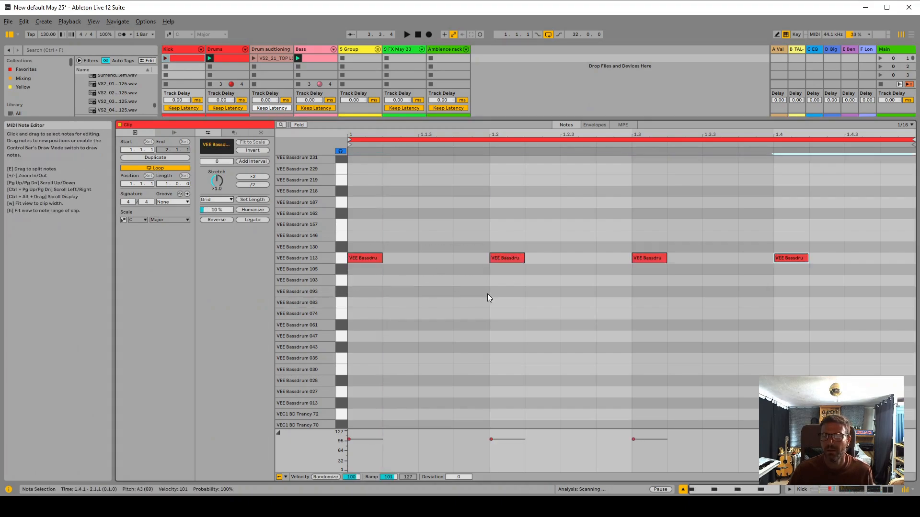
key(shift+Tab)
click(166, 58)
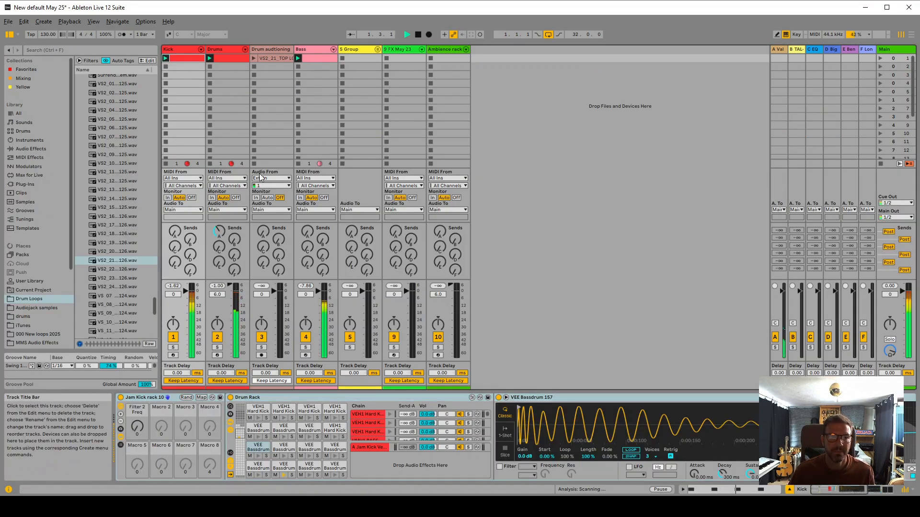
- Play kick and bass together to examine the F6's sidechain response and the Bass track's Compressor, closing the plug-in window when finished
click(315, 76)
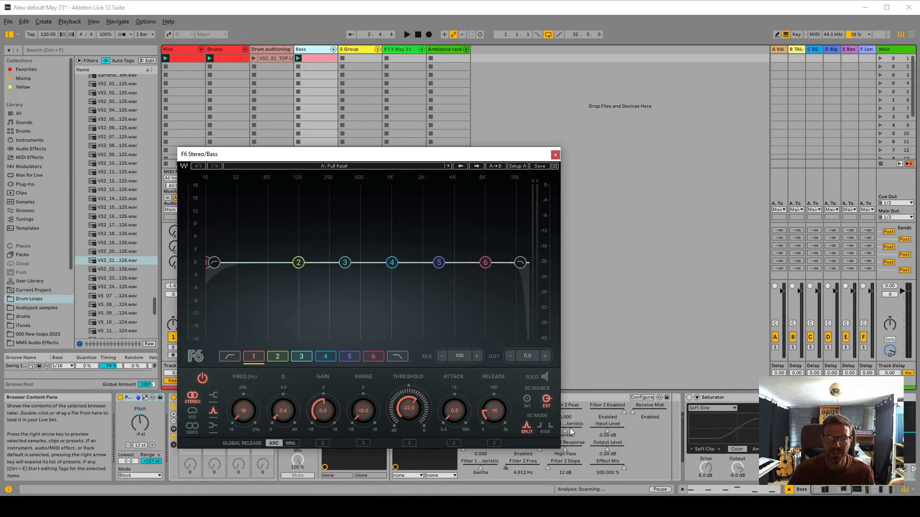
click(855, 492)
drag(842, 492, 867, 489)
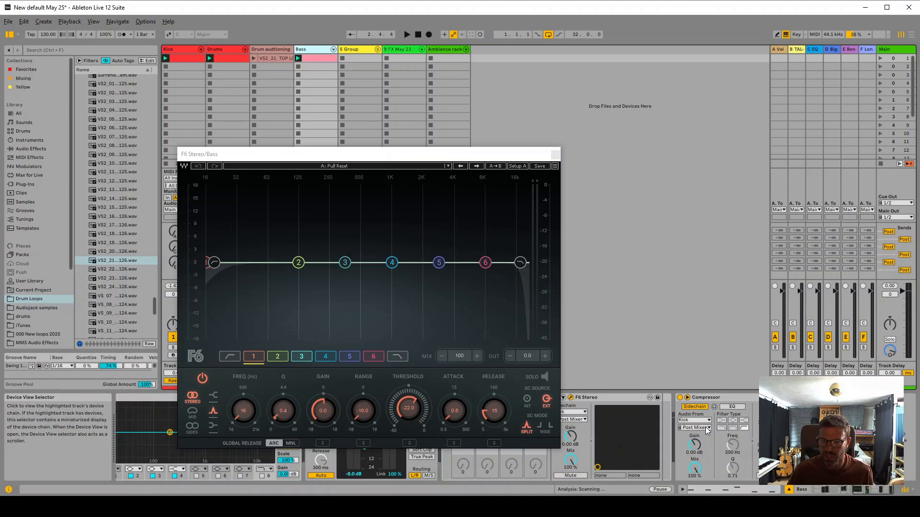
key(space)
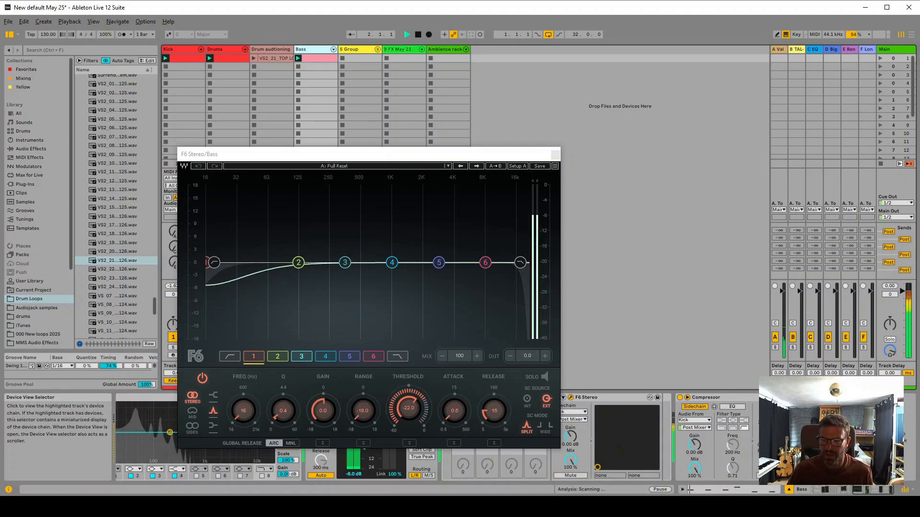
key(space)
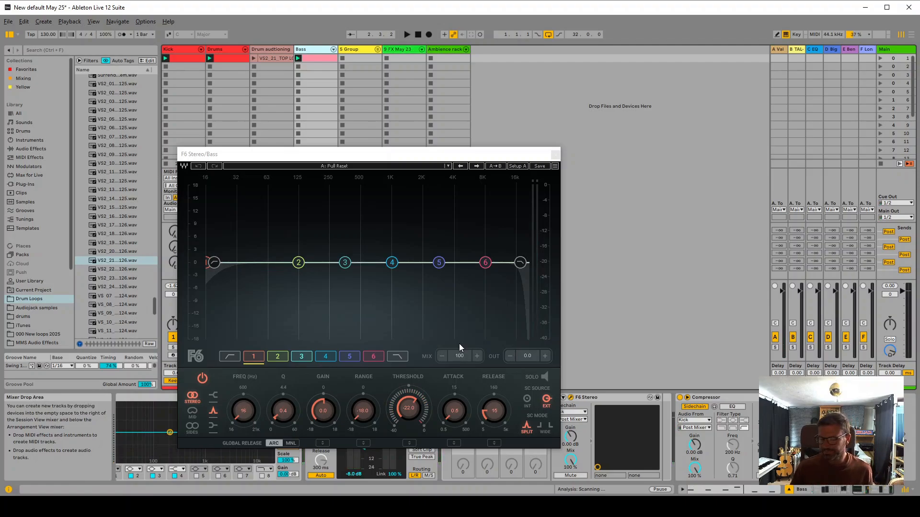
click(555, 154)
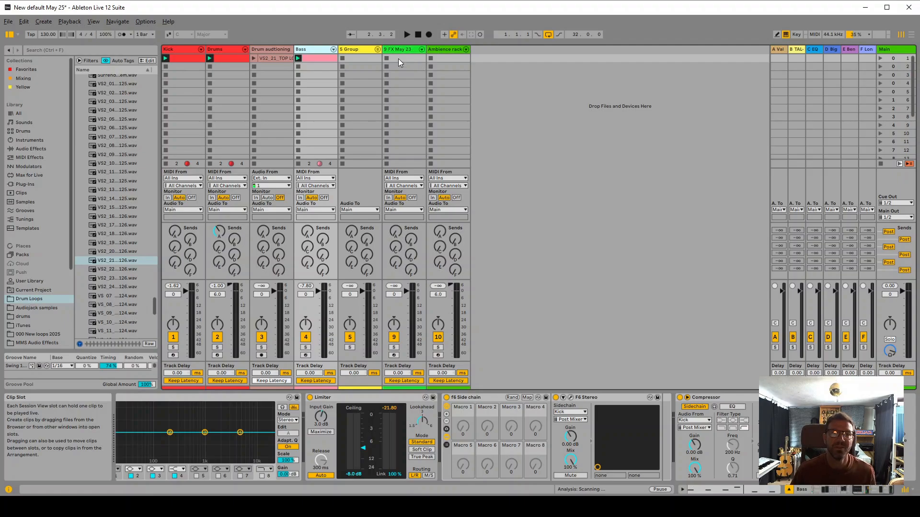
- Expand 5 Group and inspect the device chains of its three audio tracks and of the group itself
click(377, 49)
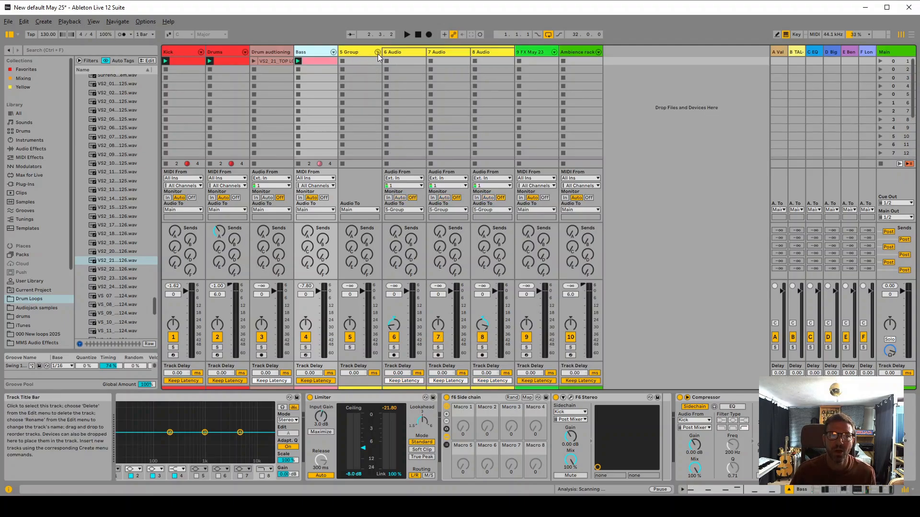
click(407, 53)
click(467, 54)
click(492, 54)
click(443, 54)
click(393, 53)
click(363, 52)
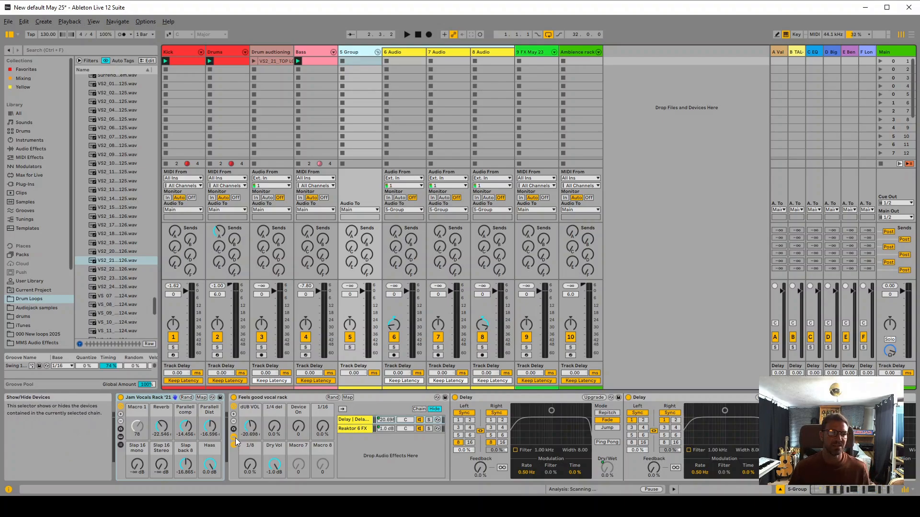
- Browse the Audiojack samples folder, collapse noises, and expand Vocals and its Loop cloud May 25 subfolder
scroll(53, 316, down, 3)
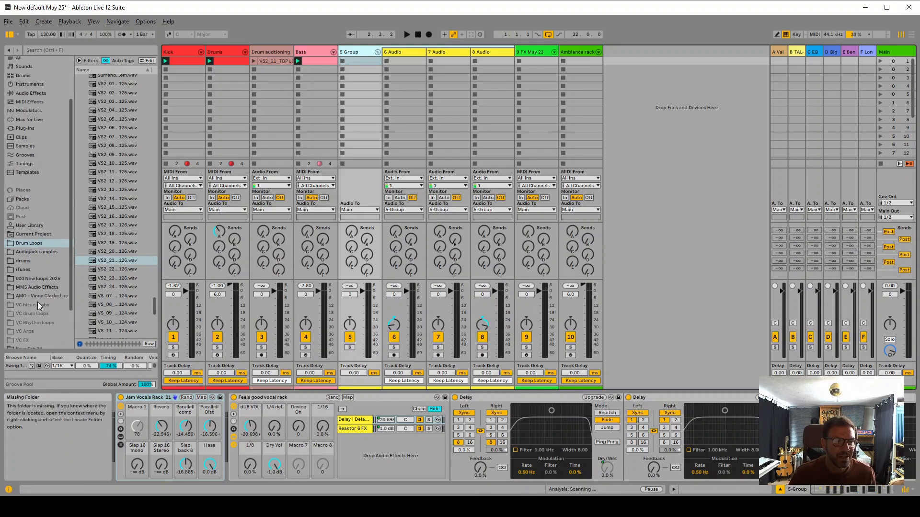
click(39, 51)
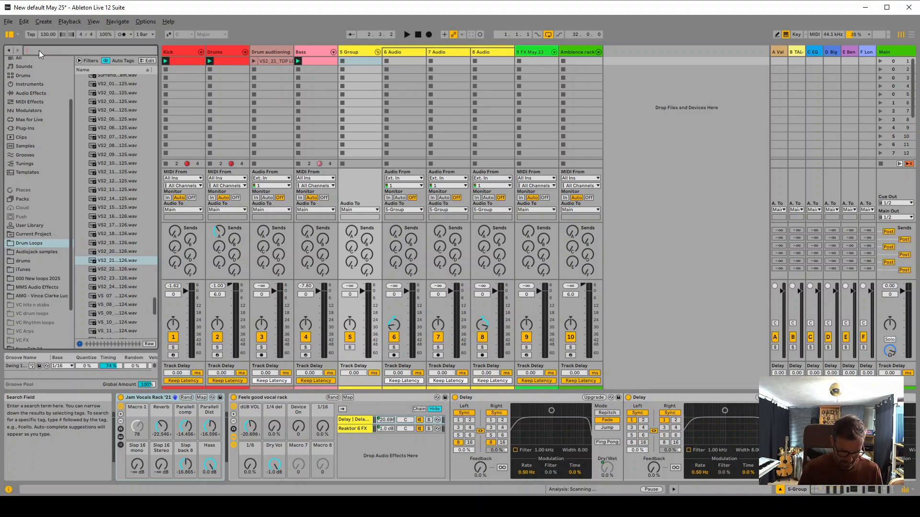
click(52, 252)
scroll(105, 196, up, 10)
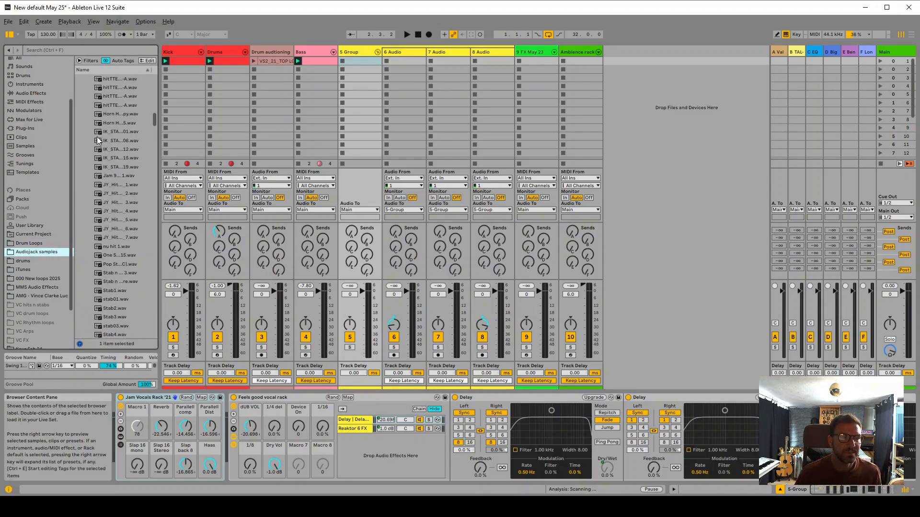
scroll(97, 137, up, 10)
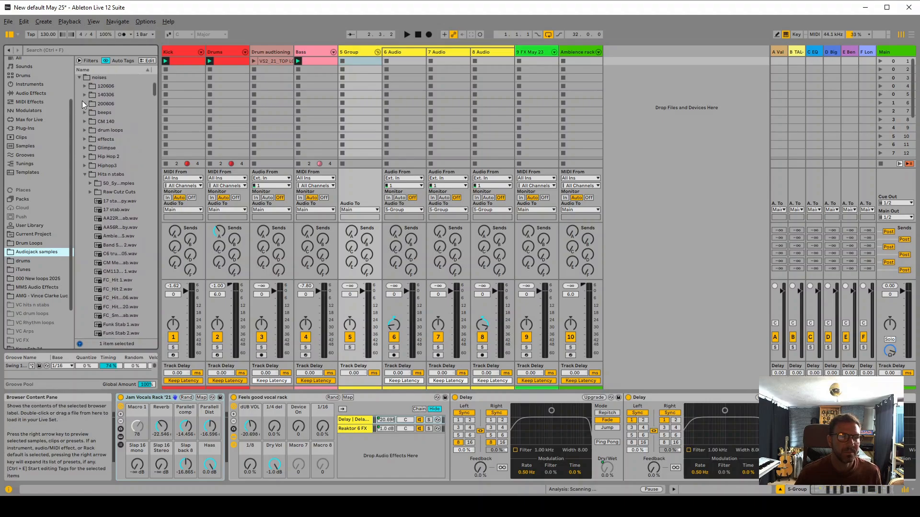
click(80, 152)
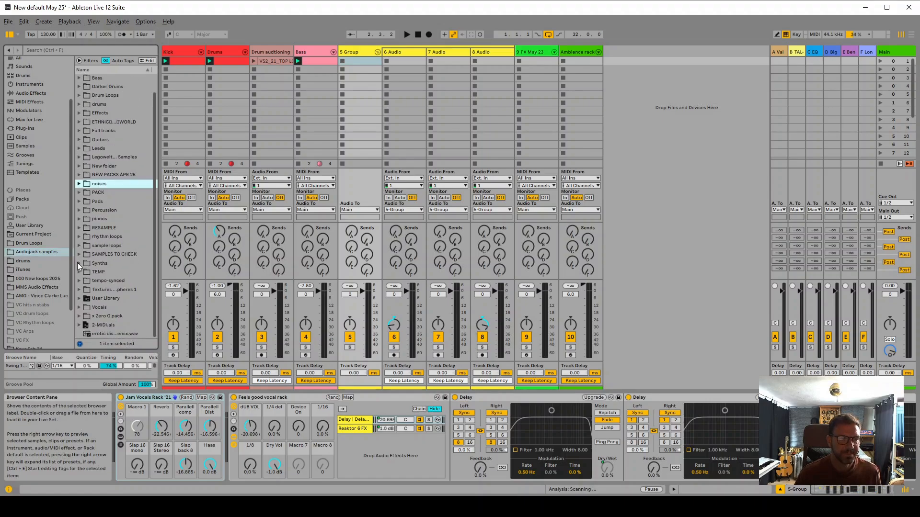
click(76, 306)
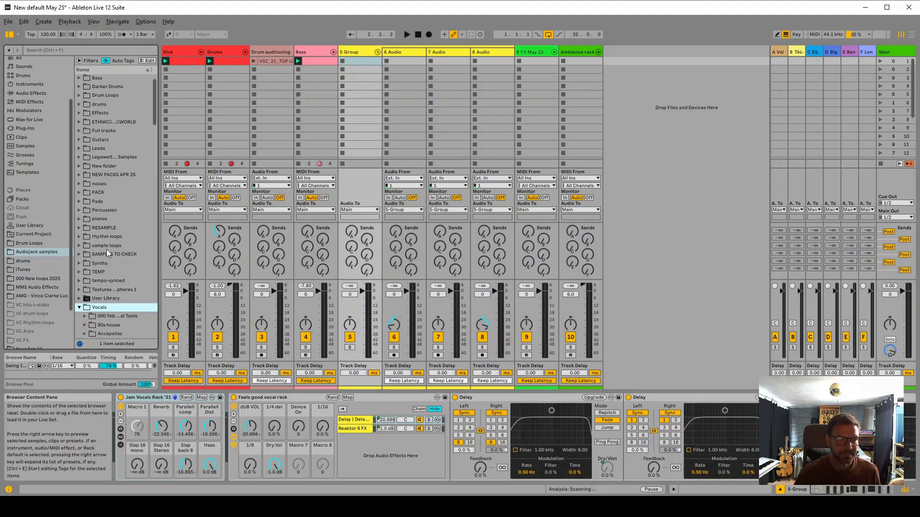
scroll(134, 226, down, 10)
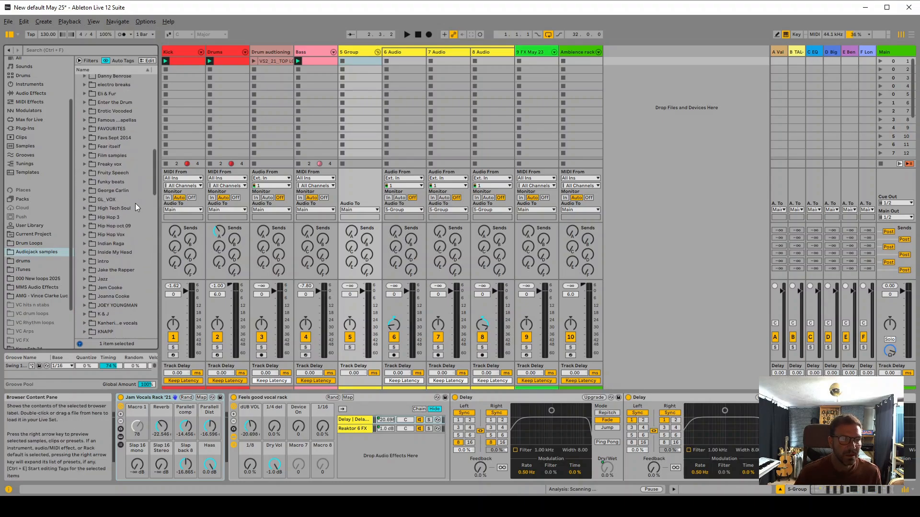
scroll(135, 203, down, 3)
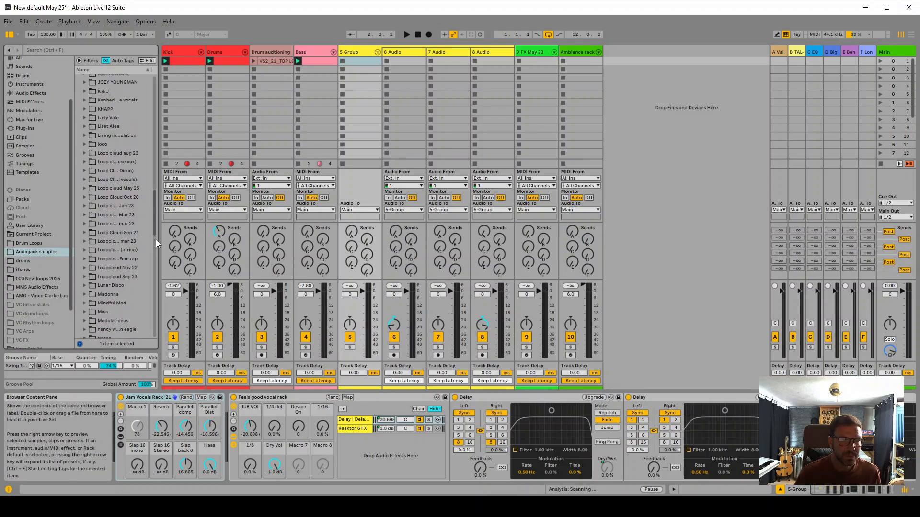
click(84, 188)
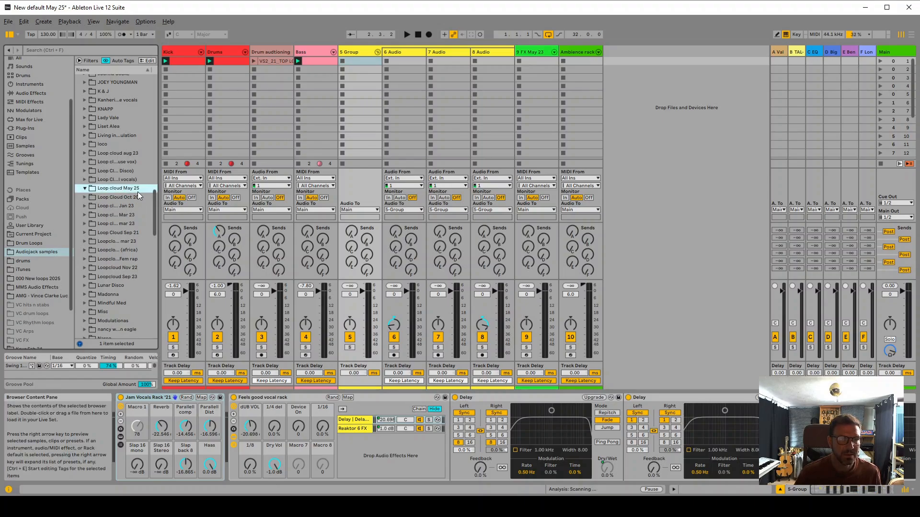
- Widen the browser, collapse the Loop cloud May 25 folder, and expand Loop Cloud Oct 20 to browse its vocal samples
drag(158, 182, 256, 127)
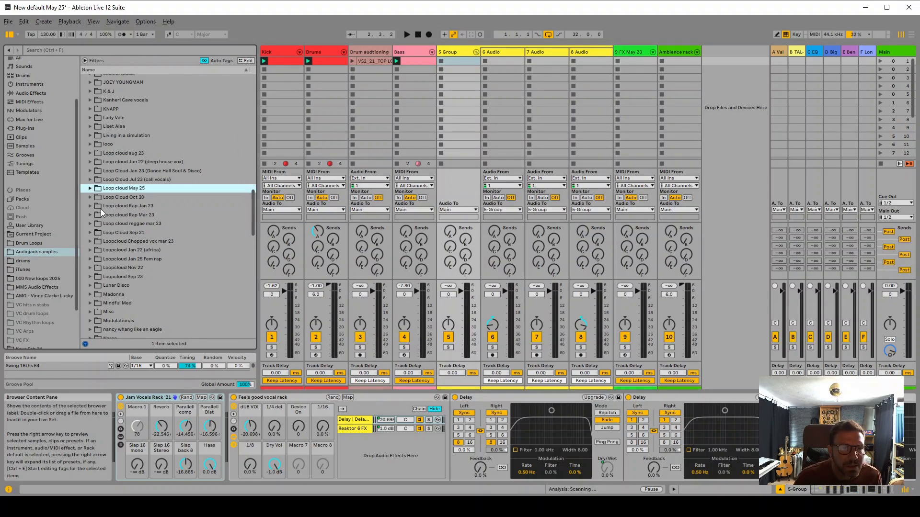
click(82, 197)
click(89, 197)
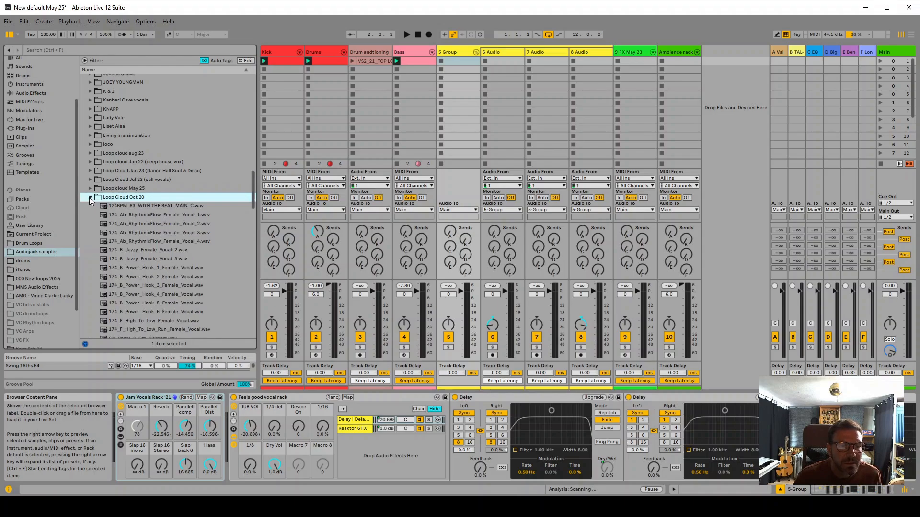
scroll(142, 216, down, 3)
scroll(159, 240, down, 2)
- Audition the GV_Vocal samples and place GV_Vocal_Acapella_Male_22_Gm_128bpm.wav in the first clip slot of 6 Audio
click(139, 217)
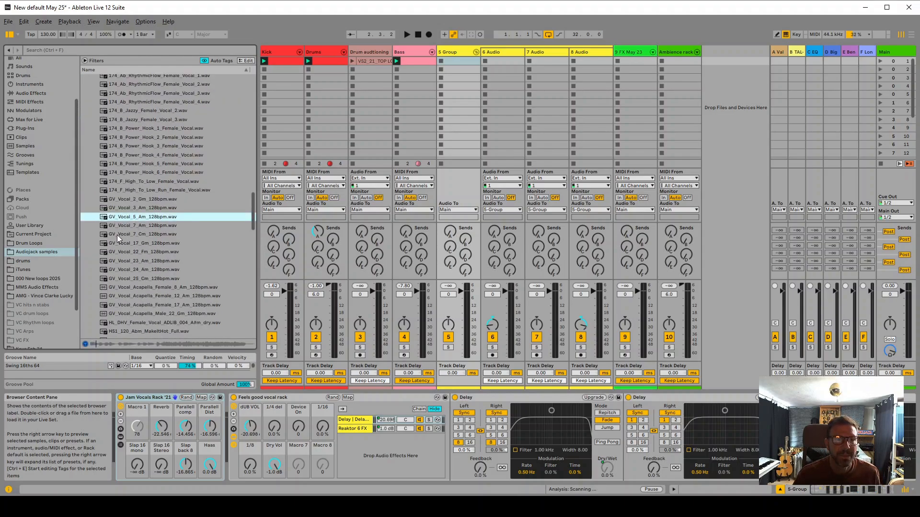
click(117, 234)
scroll(134, 283, down, 3)
click(142, 230)
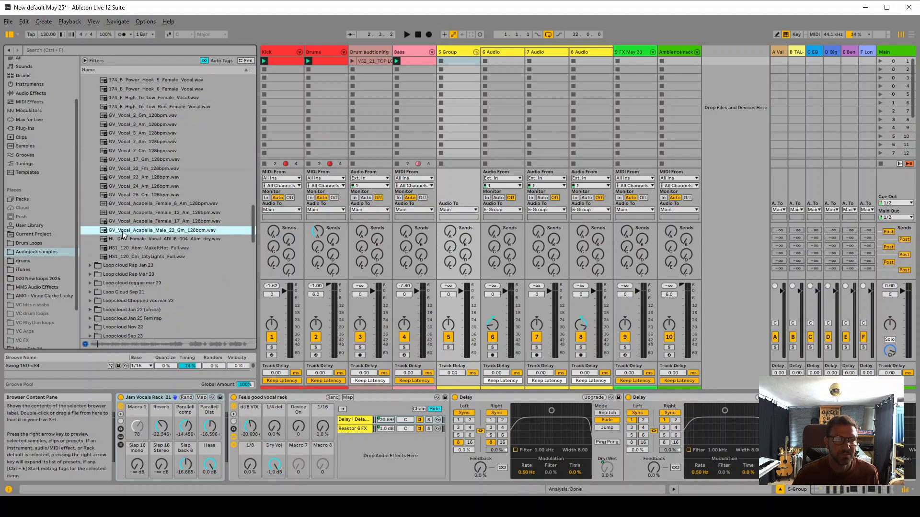
drag(427, 118, 501, 62)
- Open the acapella clip, enable Warp, and set its segment BPM to 128
double_click(497, 61)
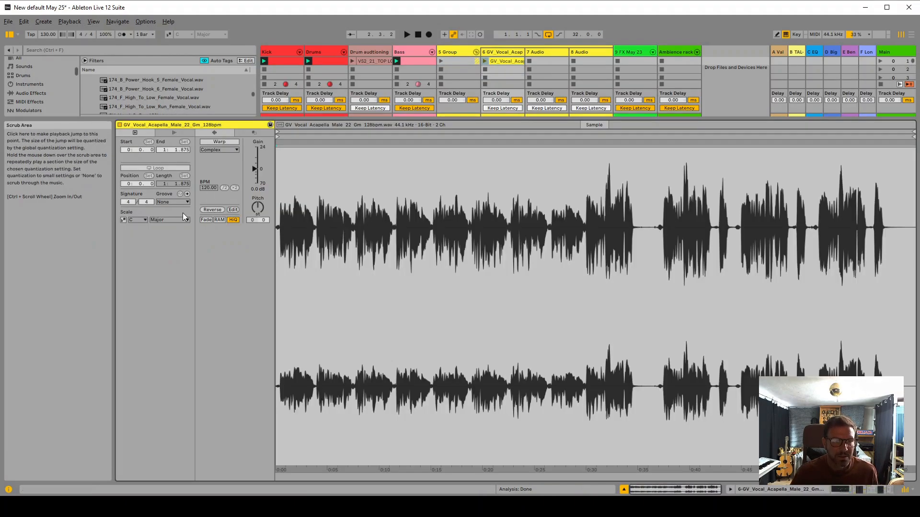
click(222, 143)
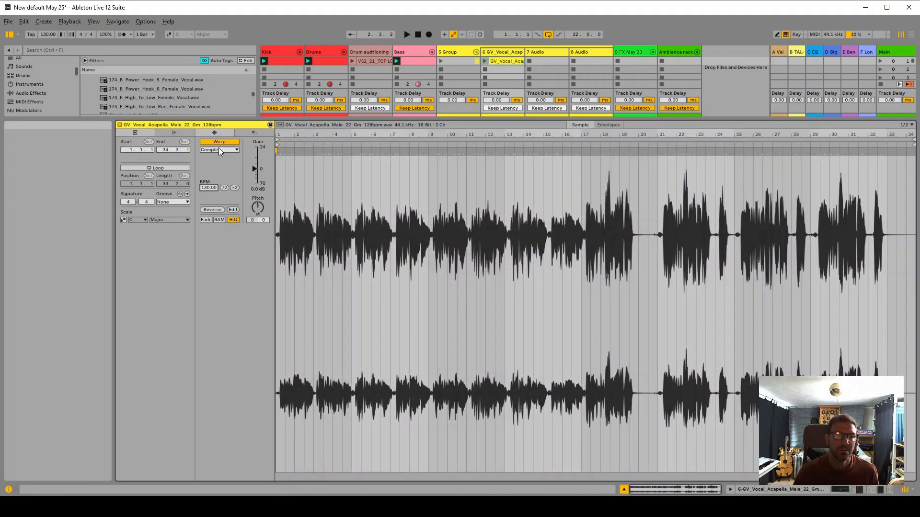
text(128)
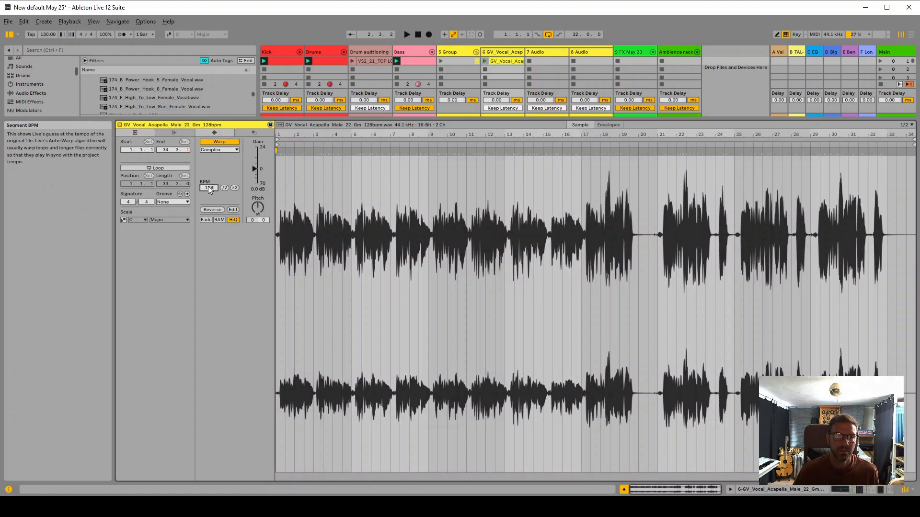
key(Return)
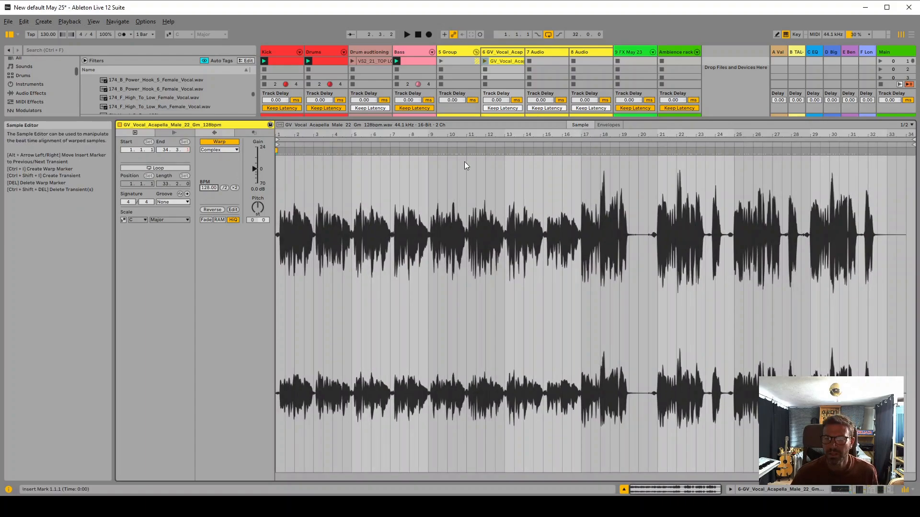
- Loop the short vocal phrase near the end of the acapella clip, from 31.4.1 to 32.4.1
mouse_move(276, 138)
mouse_down()
mouse_move(877, 158)
mouse_move(859, 183)
mouse_up()
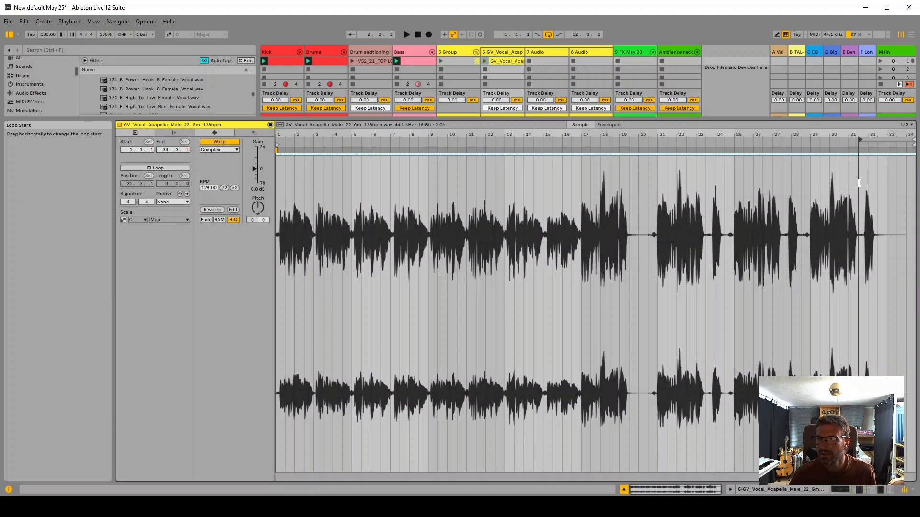
drag(894, 134, 892, 227)
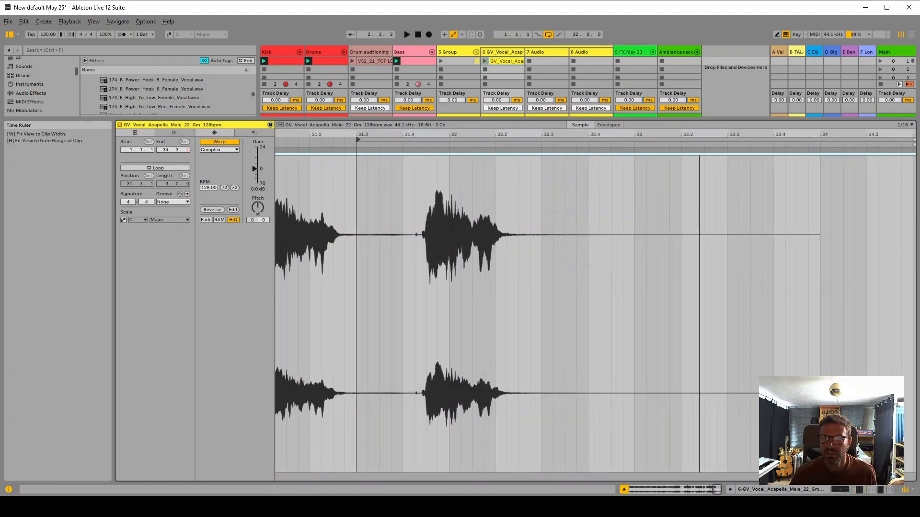
drag(699, 228, 700, 223)
mouse_move(368, 138)
mouse_down()
mouse_move(410, 138)
mouse_move(592, 175)
mouse_up()
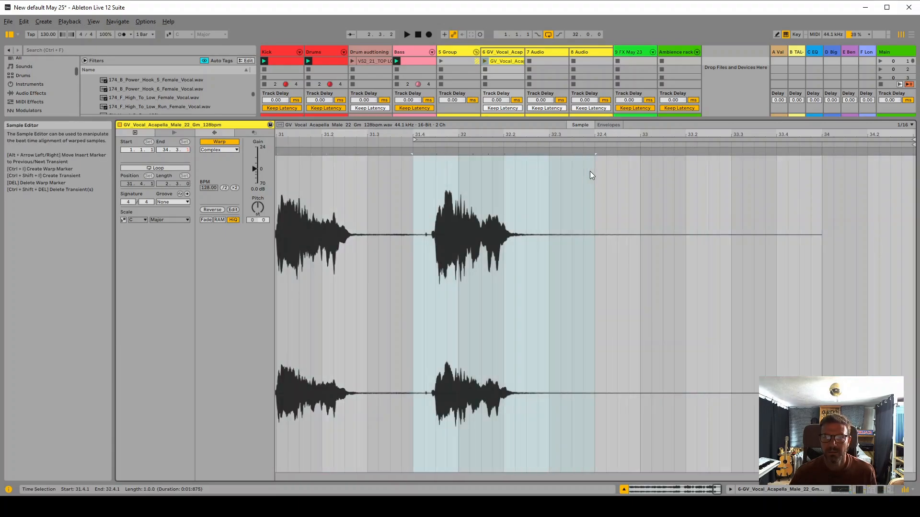
key(ctrl+l)
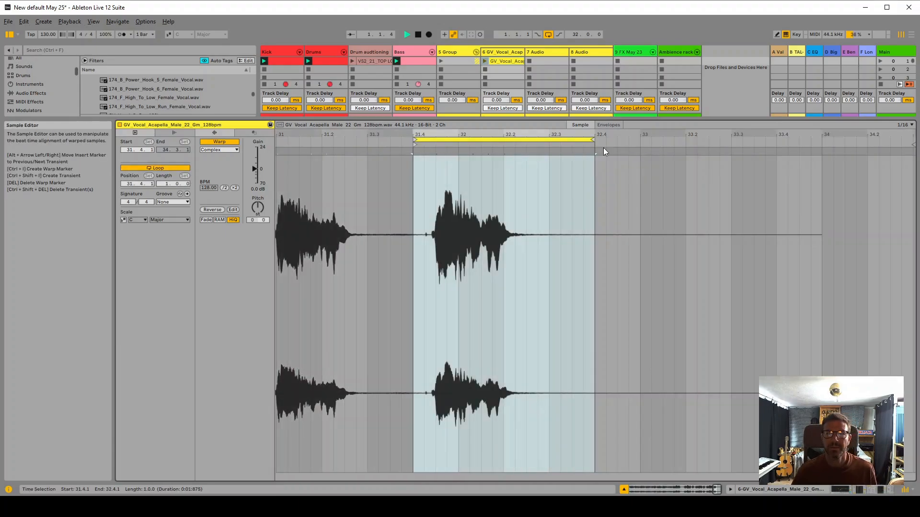
- Launch the looped vocal clip on 6 Audio and display the device chain of 5 Group
click(486, 61)
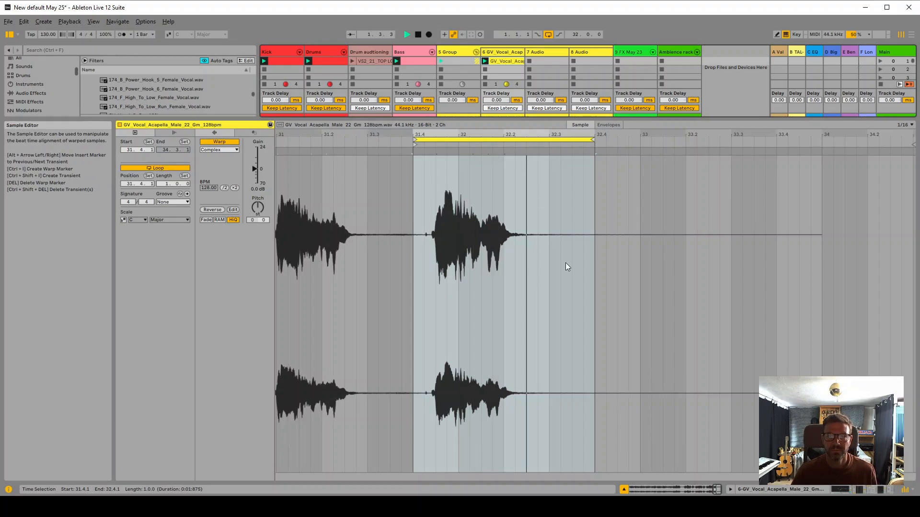
key(shift+Tab)
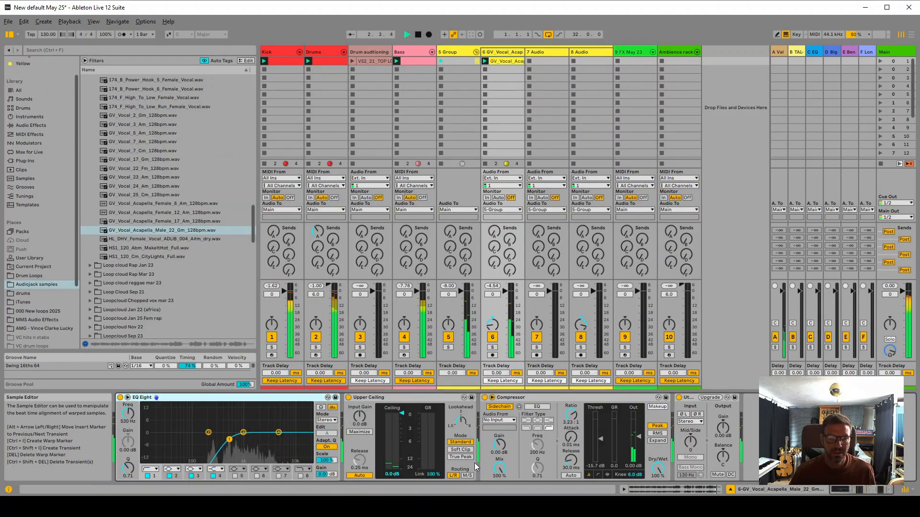
click(453, 51)
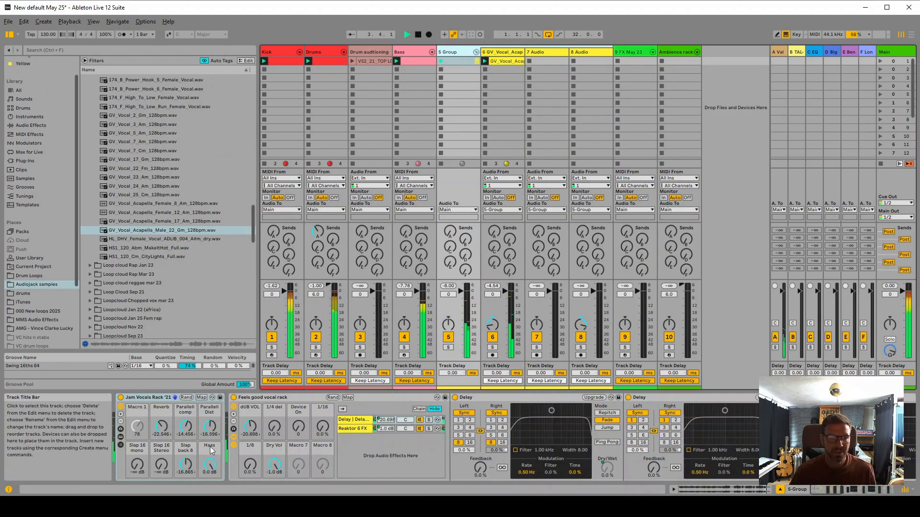
- In Jam Vocals Rack, set Reverb to about -16.6 dB, Slap back 8 to -inf dB and Haas to about -0.5 dB, stopping playback when finished
mouse_move(161, 426)
mouse_down()
mouse_move(161, 460)
mouse_move(161, 421)
mouse_up()
drag(185, 465, 186, 493)
click(214, 466)
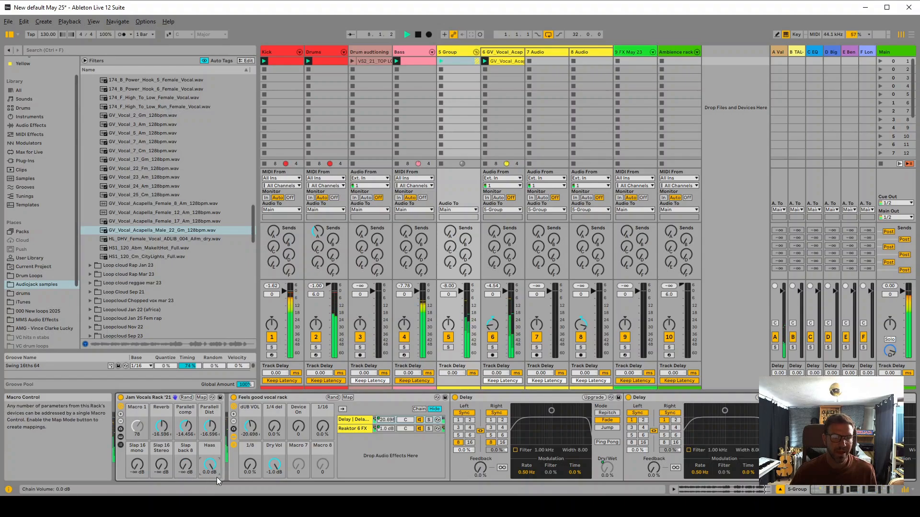
drag(211, 466, 211, 499)
drag(210, 466, 211, 431)
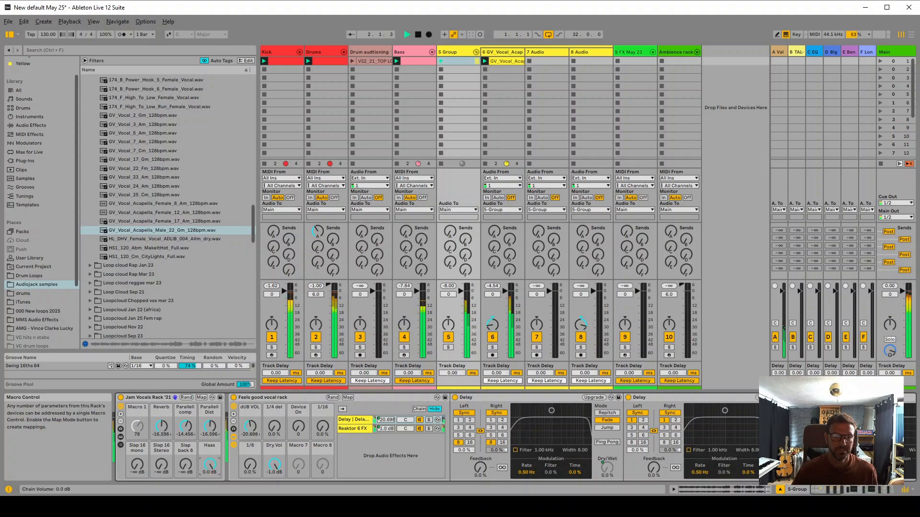
drag(210, 466, 210, 468)
key(space)
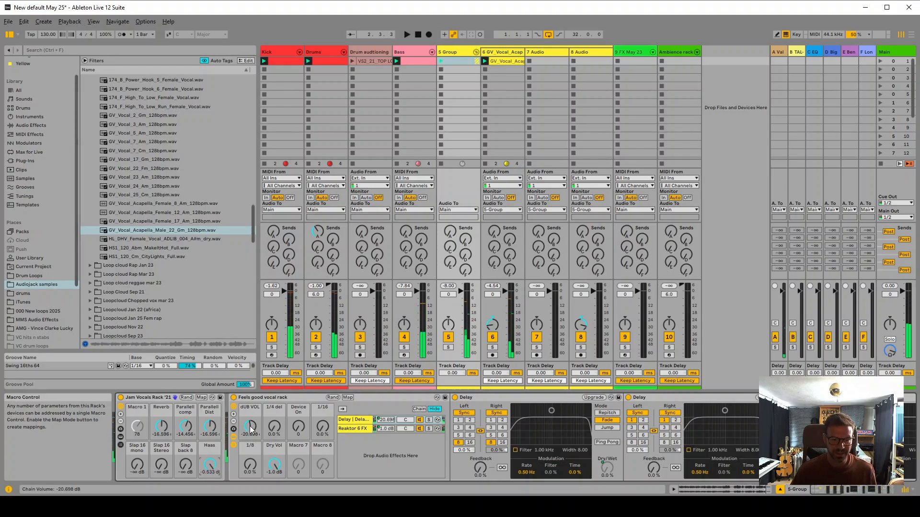
- Demonstrate the Feels good vocal rack's dUB VOL macro during playback, raising it to about -7.5 dB and ending at -inf dB
drag(250, 428, 249, 460)
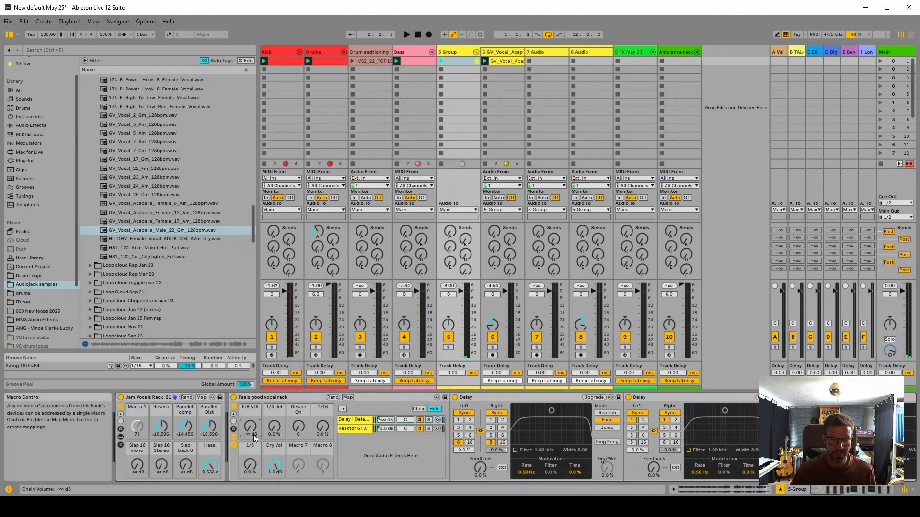
key(space)
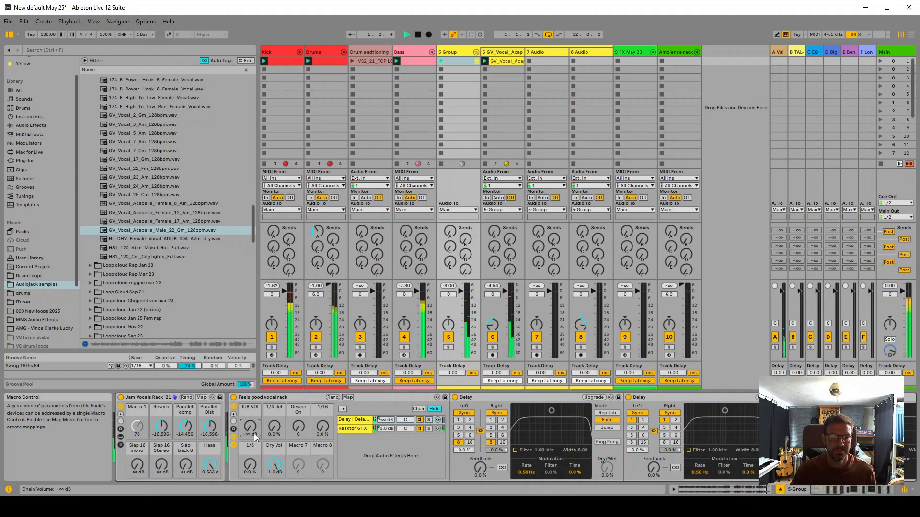
drag(254, 432, 254, 411)
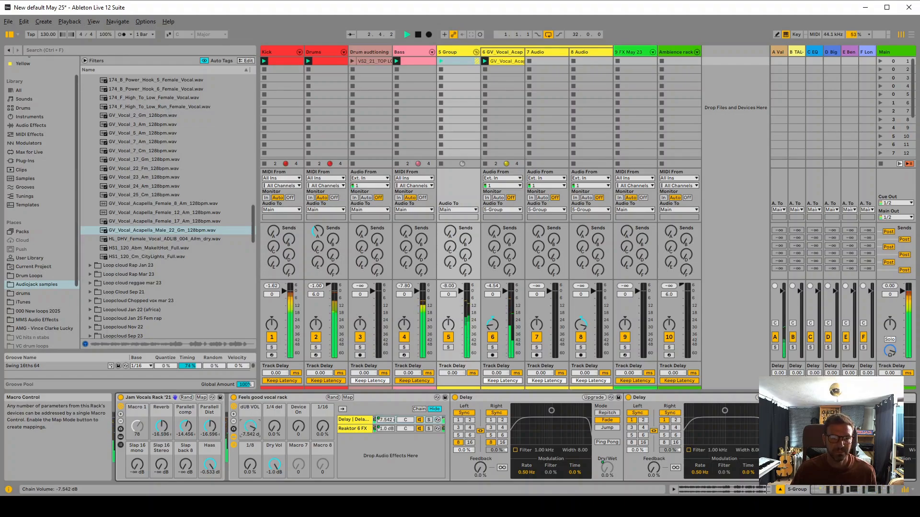
drag(250, 426, 251, 450)
mouse_move(298, 427)
mouse_down()
mouse_move(298, 404)
mouse_move(300, 445)
mouse_move(305, 434)
mouse_up()
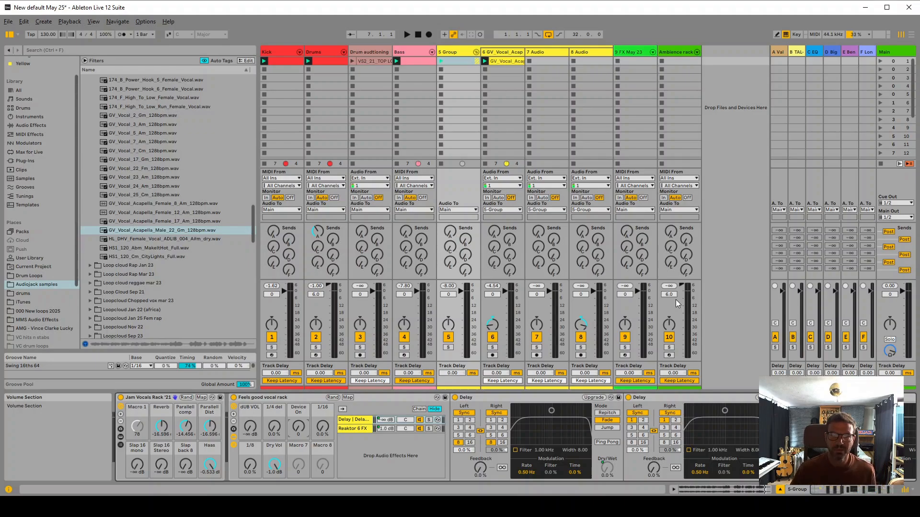
- View the remaining devices in 5 Group's chain and collapse the group
drag(826, 490, 849, 490)
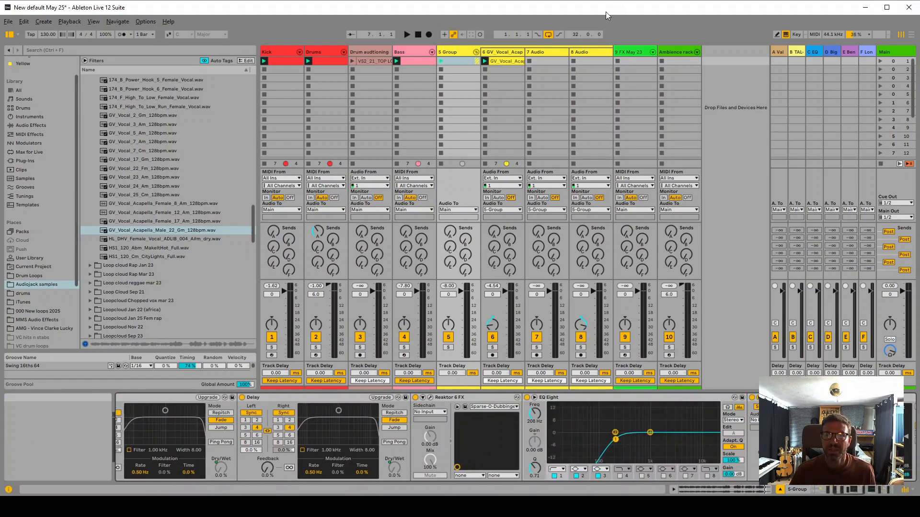
click(476, 53)
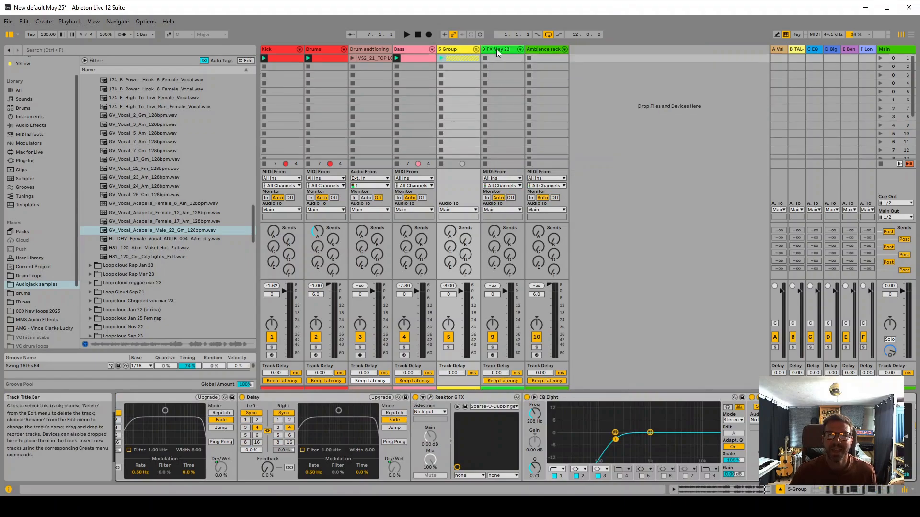
- Select the 9 FX May 23 track and audition its Drum Rack's Audio, crash, synth and one-shot pads
click(497, 49)
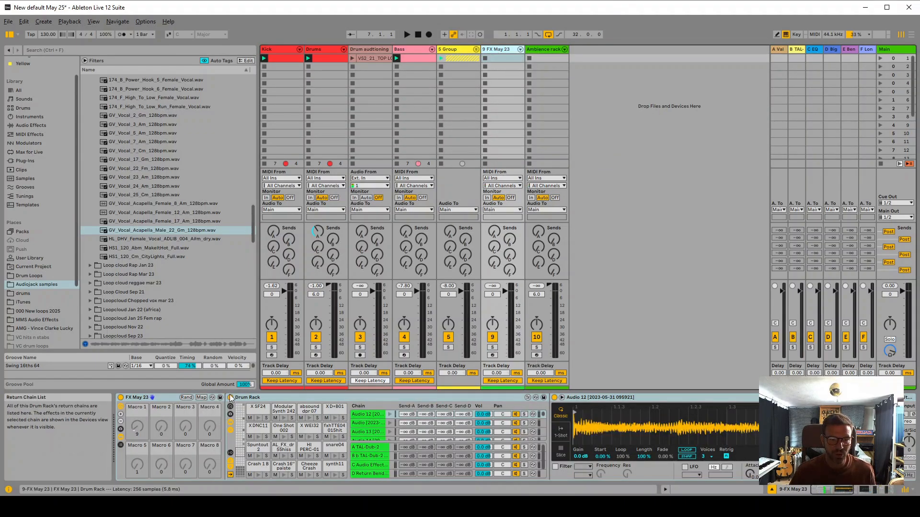
click(243, 461)
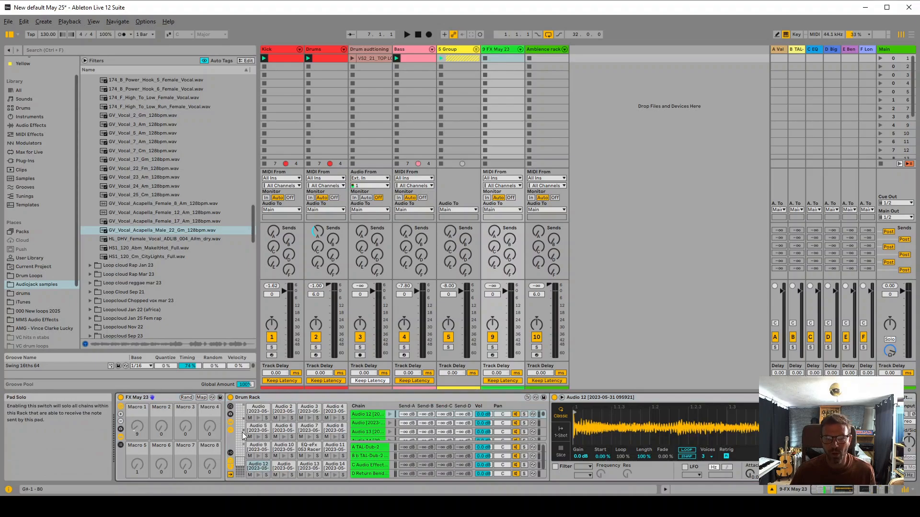
click(258, 476)
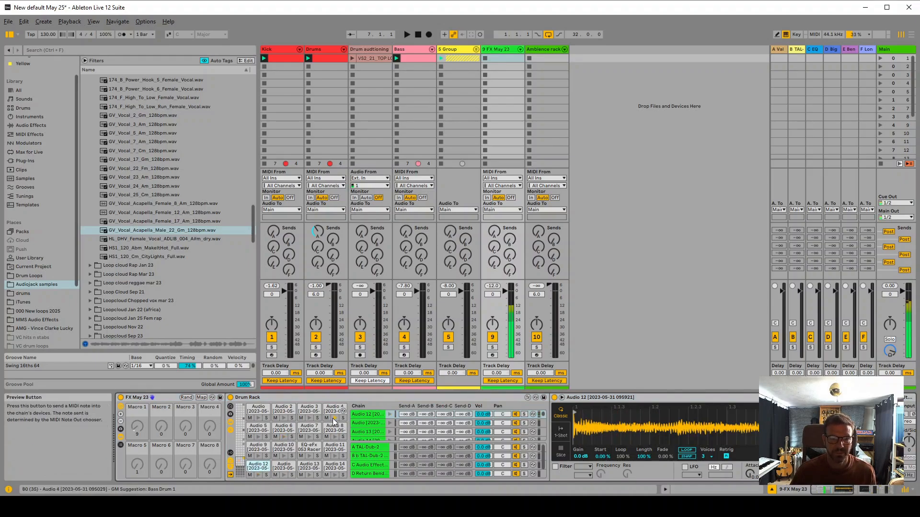
click(238, 456)
click(283, 474)
click(309, 475)
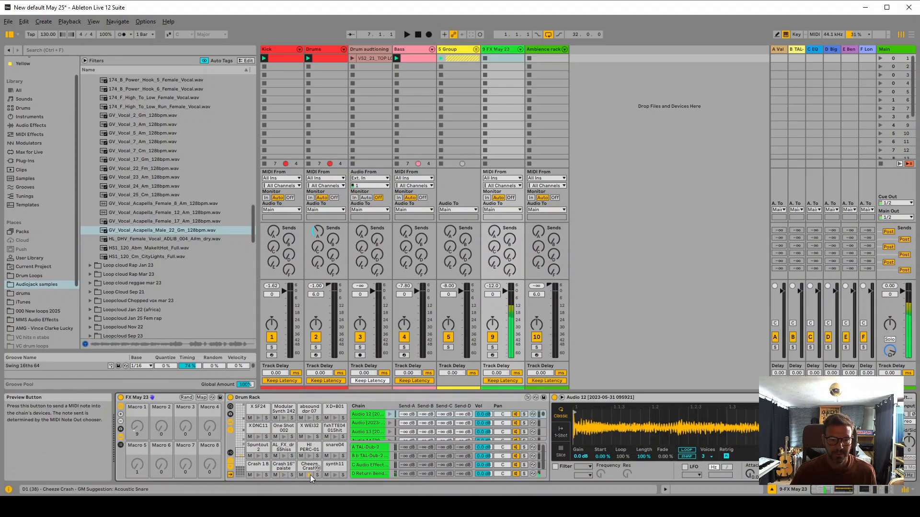
click(335, 475)
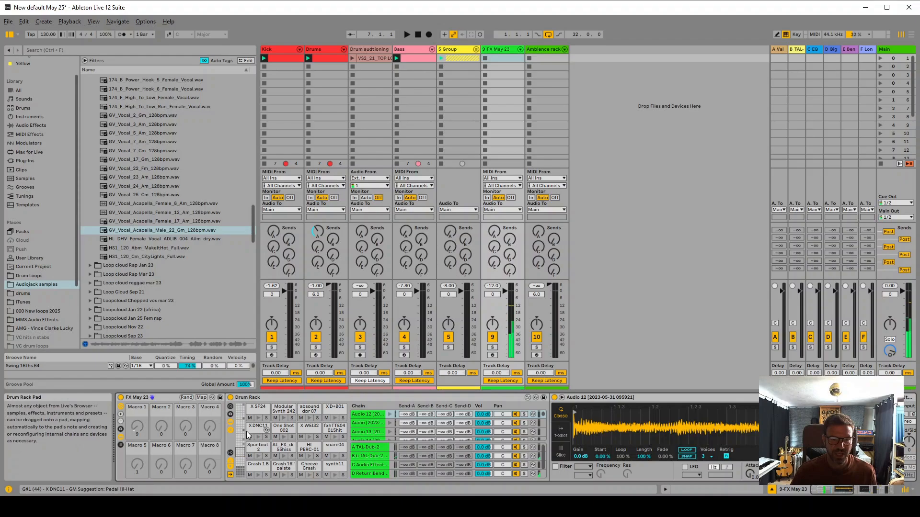
click(284, 437)
click(309, 438)
- Browse the higher Drum Rack pad banks and audition the Modular Synth and laser sounds
scroll(309, 440, up, 12)
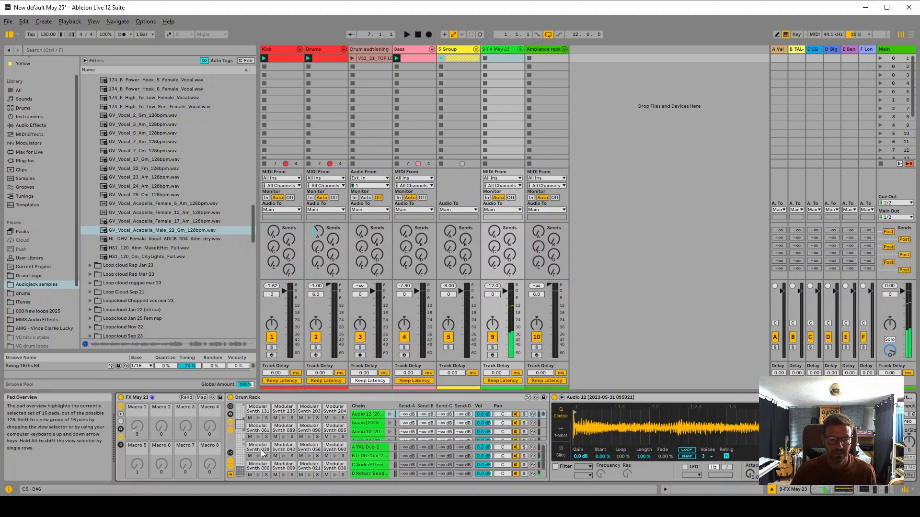
click(282, 434)
click(282, 445)
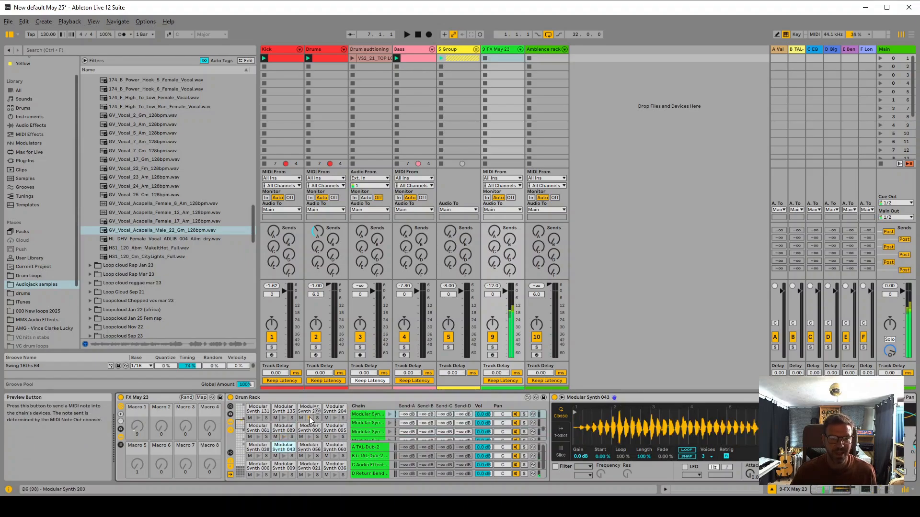
scroll(279, 438, up, 4)
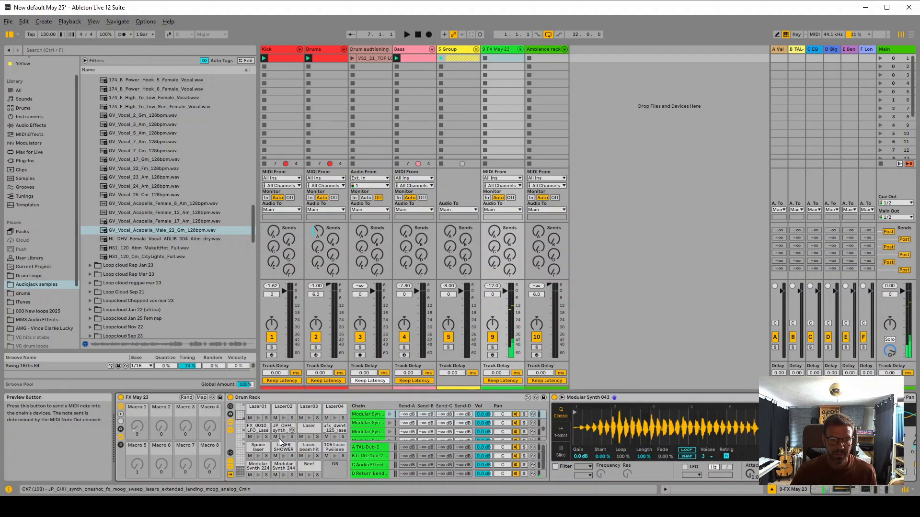
click(284, 439)
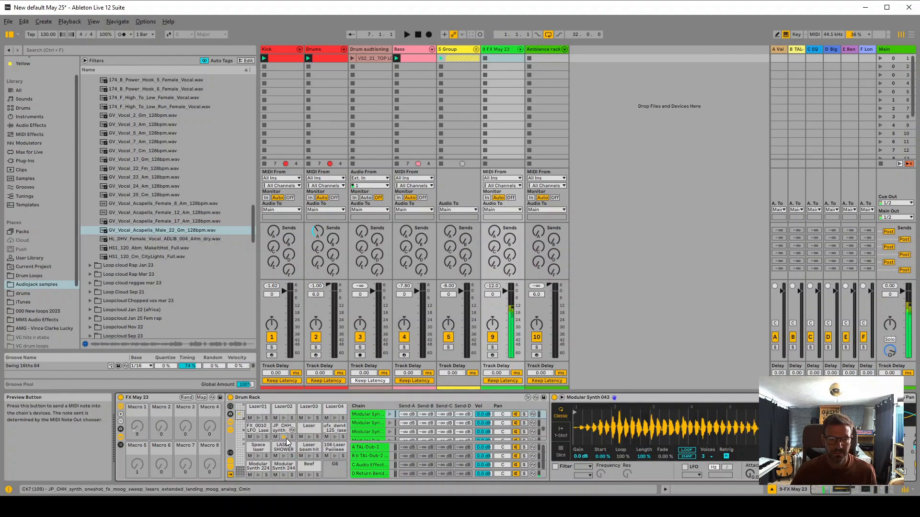
click(307, 438)
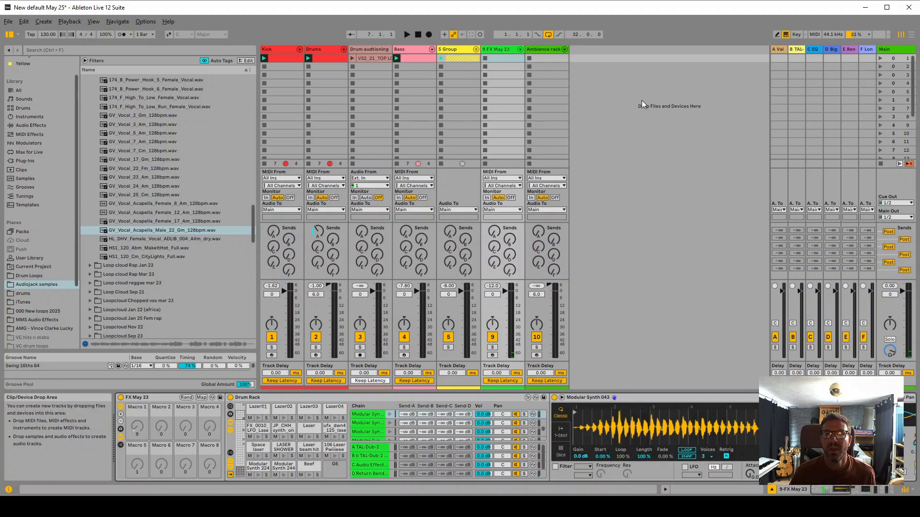
- Create a clip on the Ambience rack track with full-length notes for the silence-desert, lp-noise and cassette-tape-hiss samples
double_click(543, 57)
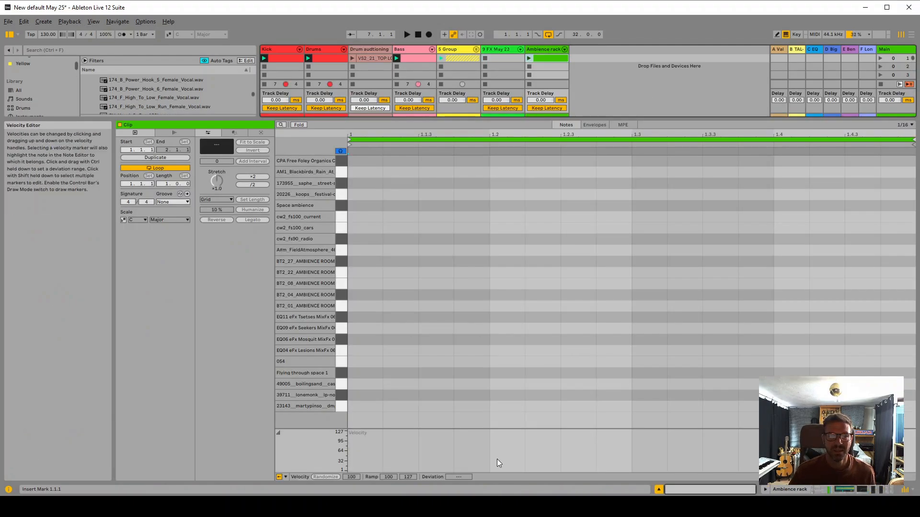
double_click(368, 407)
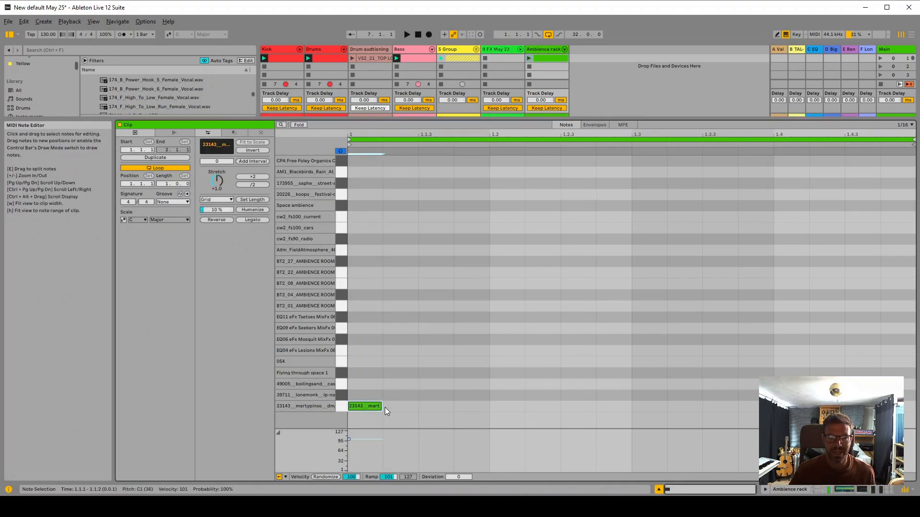
drag(385, 407, 912, 437)
drag(404, 408, 395, 384)
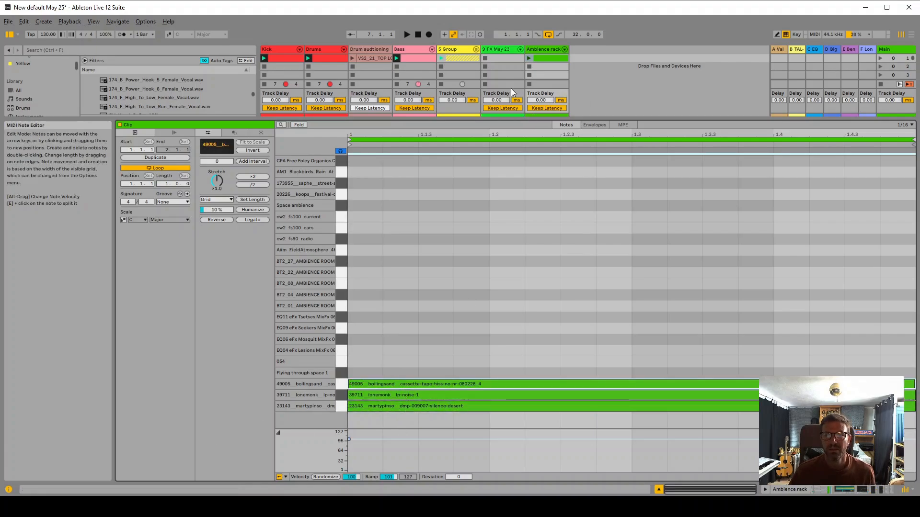
- Launch the Ambience rack clip, solo its track to audition the ambience, and show the rack's devices
click(529, 58)
drag(556, 124, 520, 380)
click(536, 331)
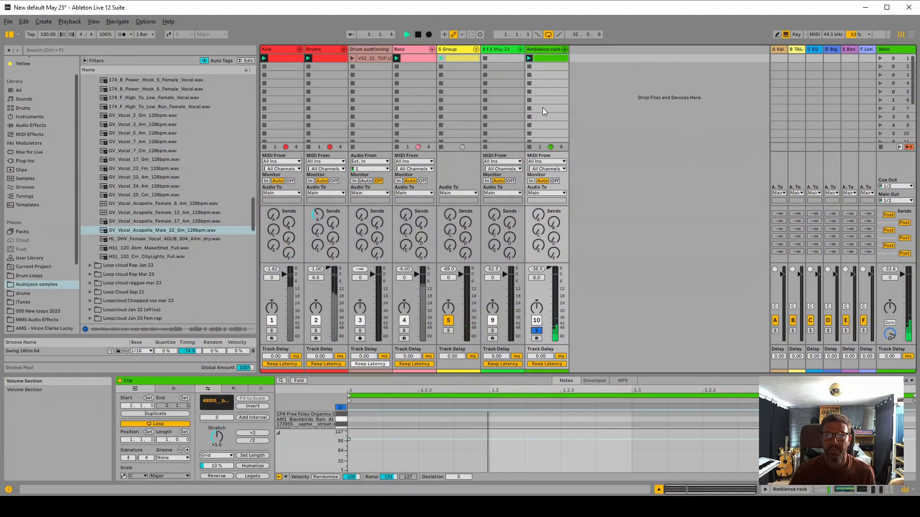
key(shift+Tab)
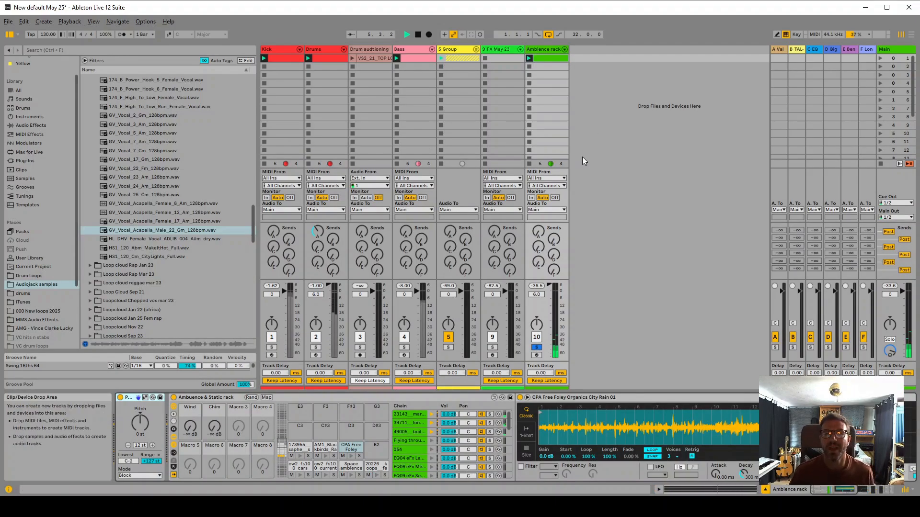
- Select return tracks A to F together and widen them so their names are readable
click(778, 49)
shift+click(867, 49)
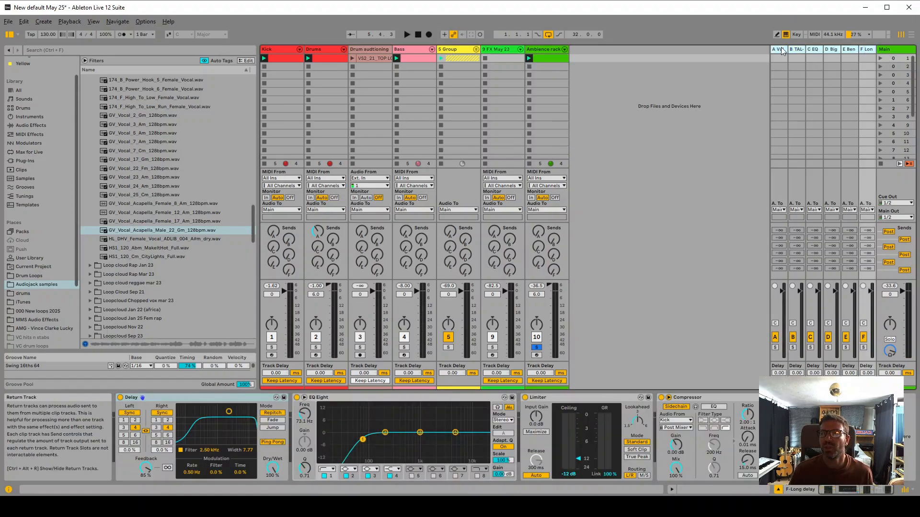
drag(771, 49, 745, 49)
- Solo the Drums, Bass and 5 Group tracks together and audition them
click(316, 346)
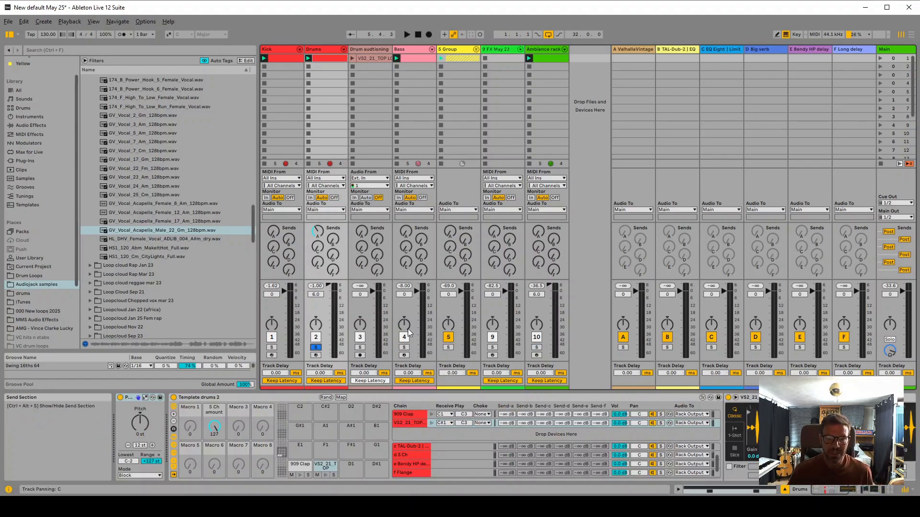
ctrl+click(403, 347)
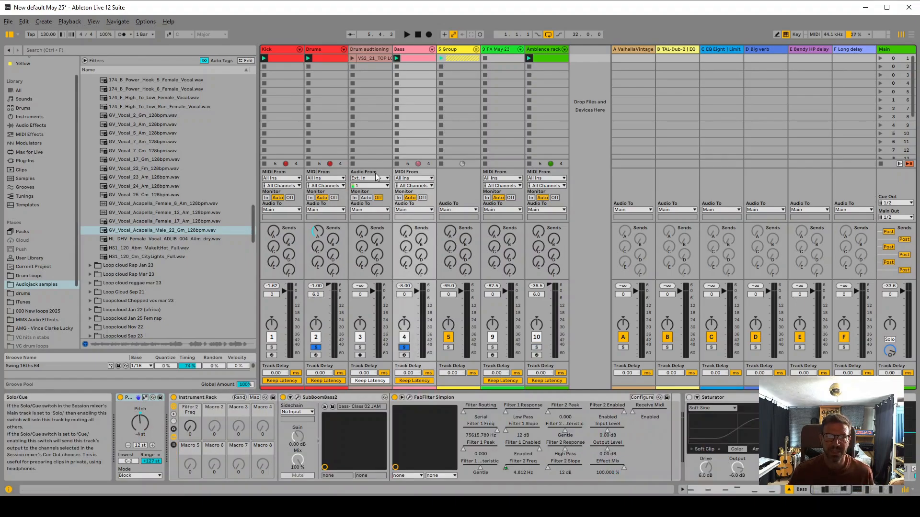
ctrl+click(448, 347)
key(space)
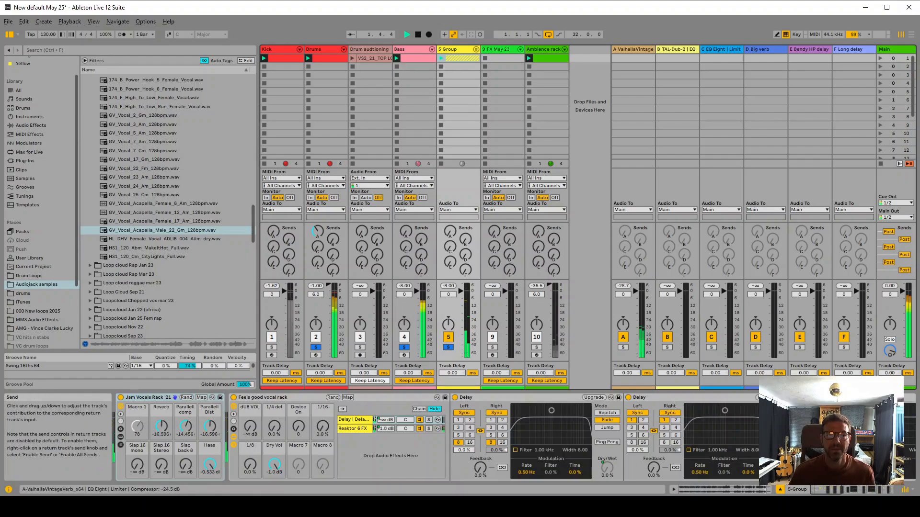
key(space)
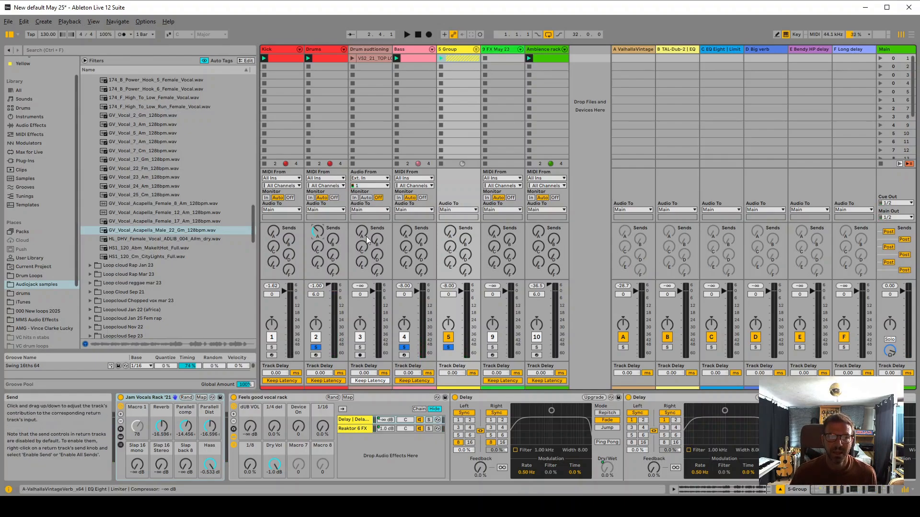
- Raise send A on the Bass and 5 Group tracks and audition them through the ValhallaVintage return
drag(406, 233, 406, 210)
drag(448, 233, 448, 206)
key(space)
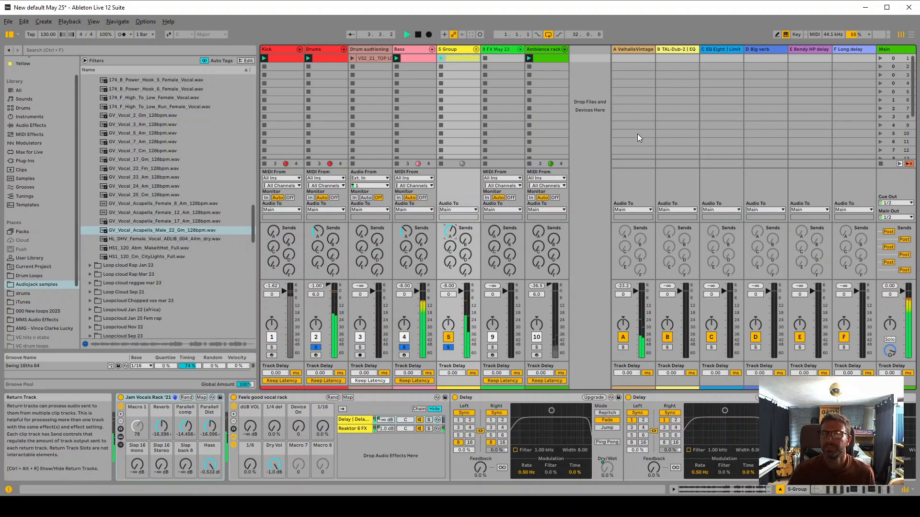
- View the device chains of returns B and C, and audition only 5 Group with its send C at 0.0 dB
click(680, 49)
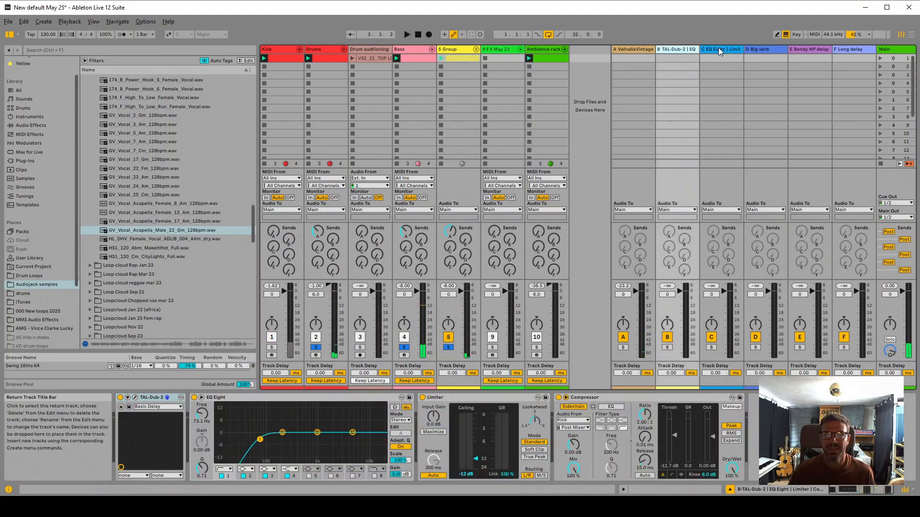
click(718, 48)
click(446, 347)
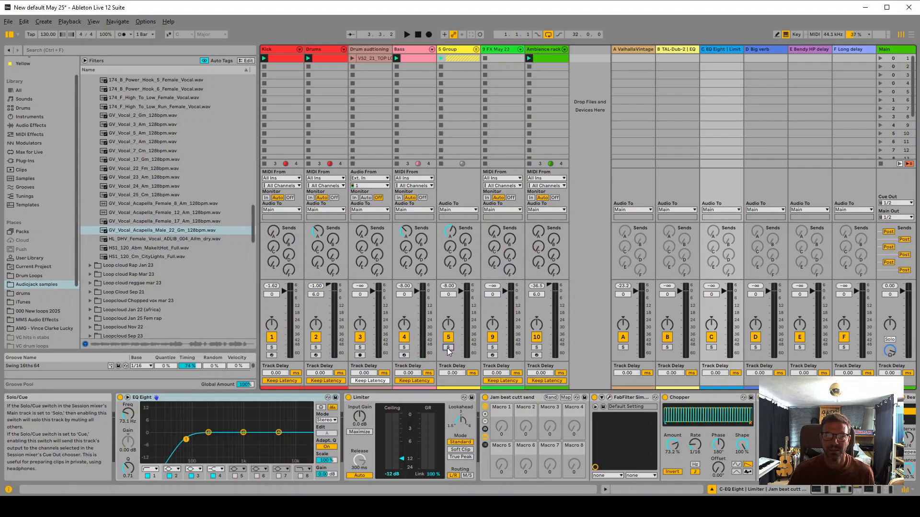
click(447, 347)
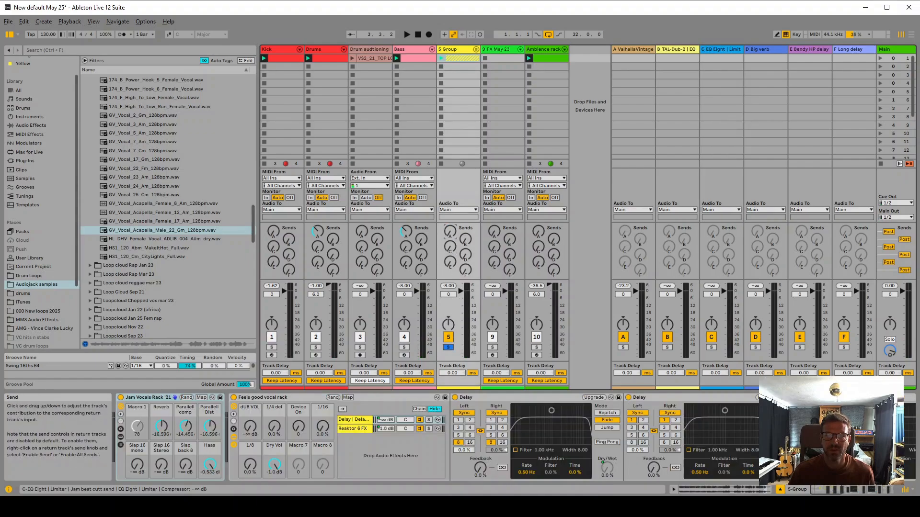
key(space)
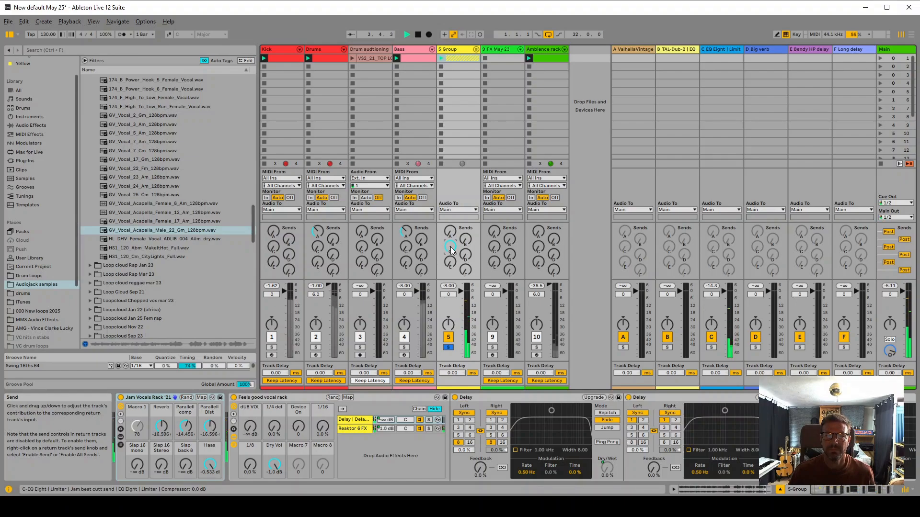
key(space)
- Solo the Drums track, audition it with send C raised during playback, and reset that send
click(320, 348)
key(space)
drag(318, 250, 318, 224)
key(space)
double_click(320, 251)
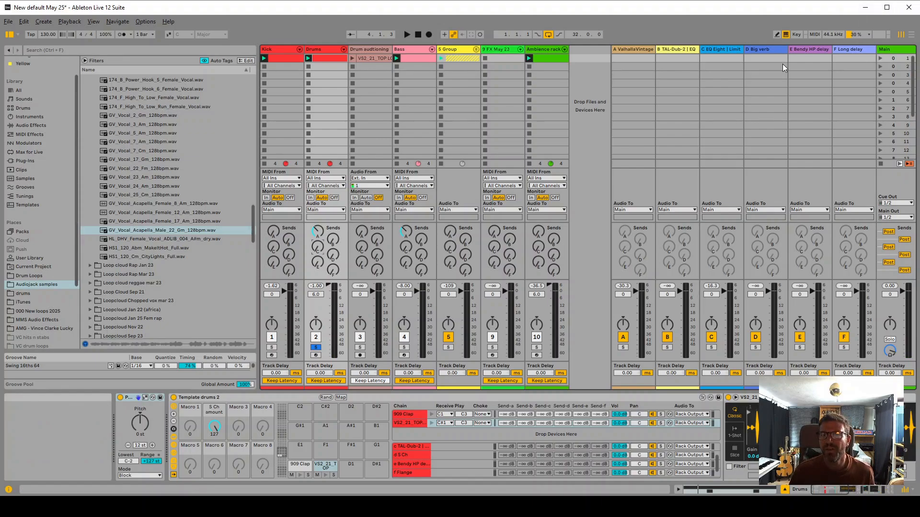
- View the Big verb and Bendy HP delay returns and audition the Drums through sends D and E in turn
click(772, 50)
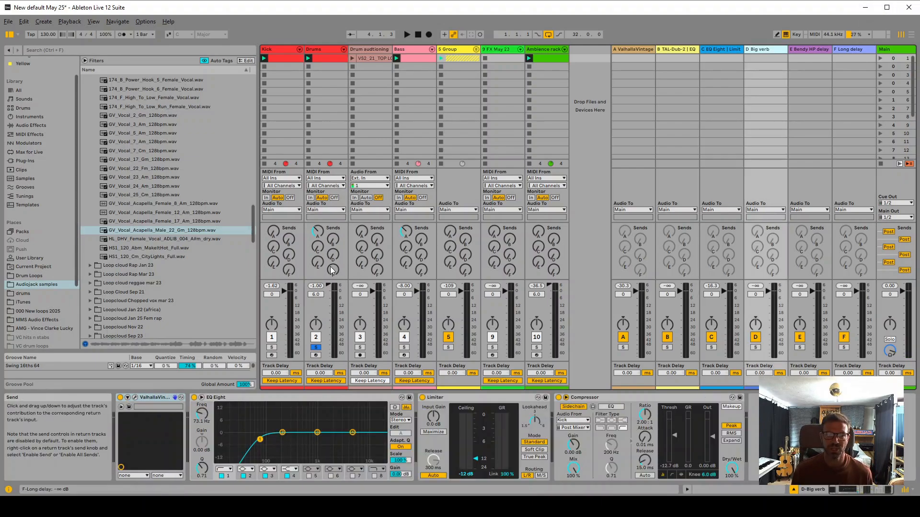
key(space)
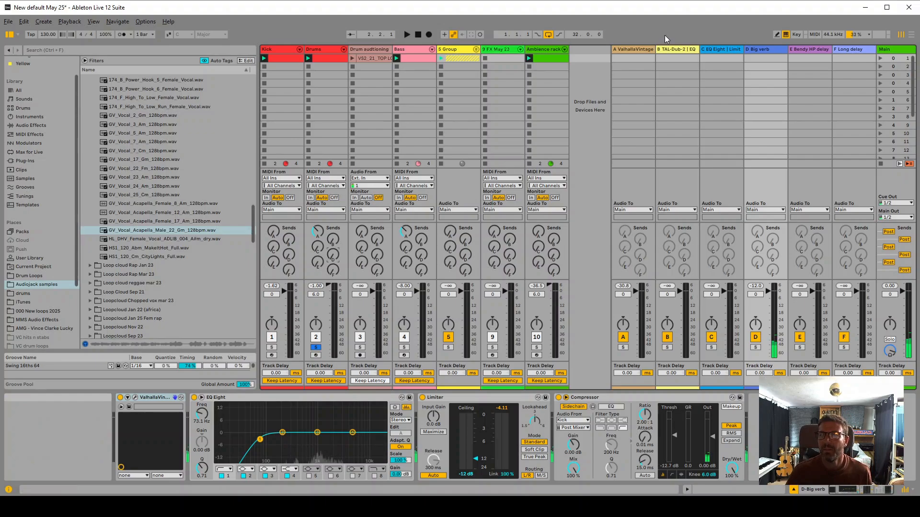
click(804, 52)
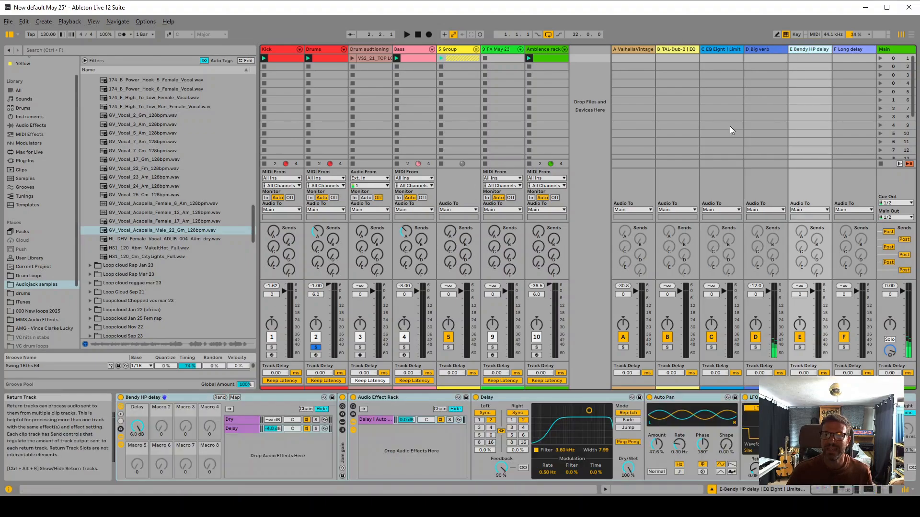
key(space)
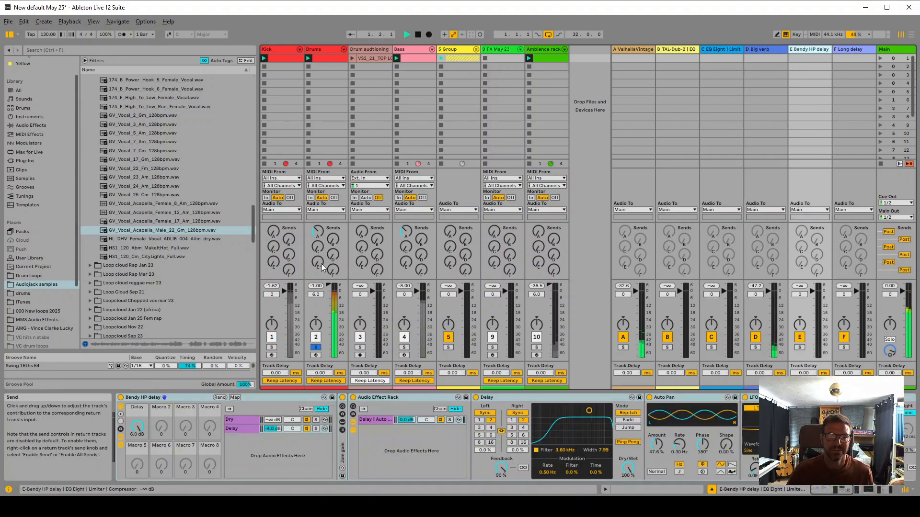
mouse_move(321, 263)
mouse_down()
mouse_move(321, 288)
mouse_move(320, 264)
mouse_up()
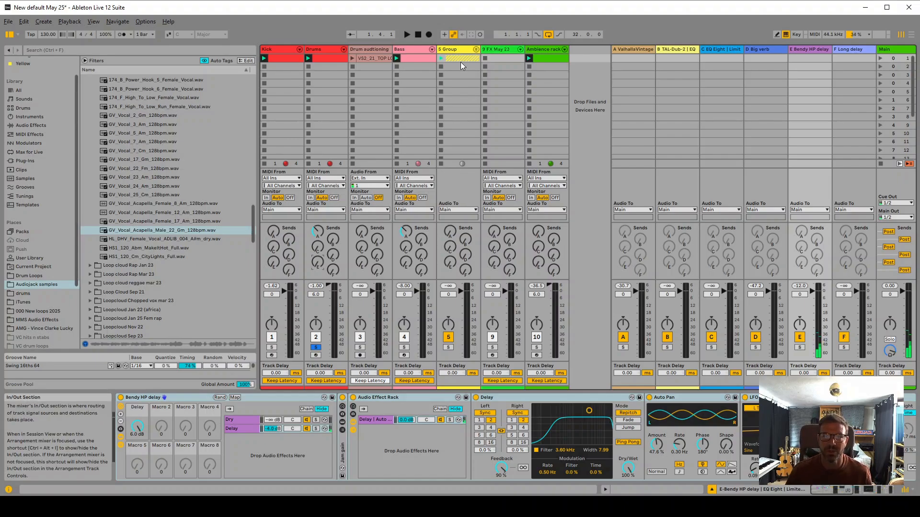
- Solo 5 Group and audition the vocals through the Long delay return using send F
click(448, 347)
key(space)
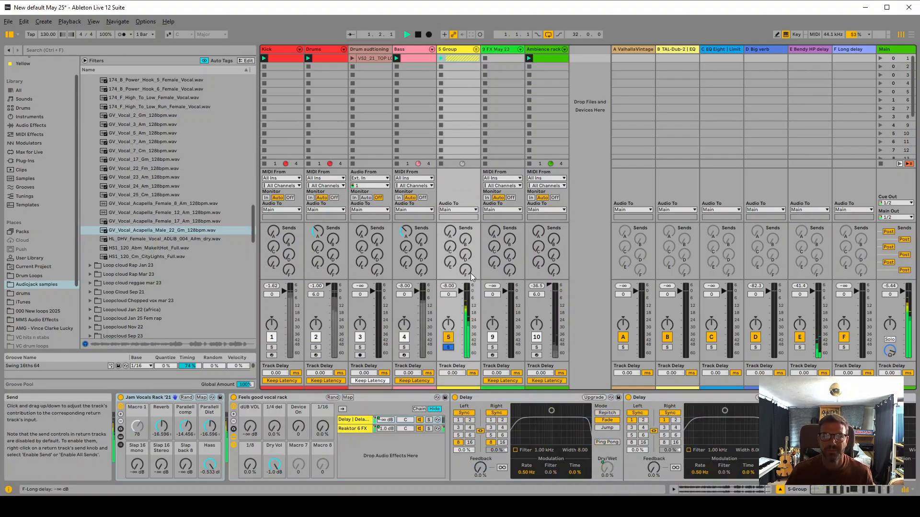
mouse_move(467, 272)
mouse_down()
mouse_move(468, 211)
mouse_move(468, 271)
mouse_up()
key(space)
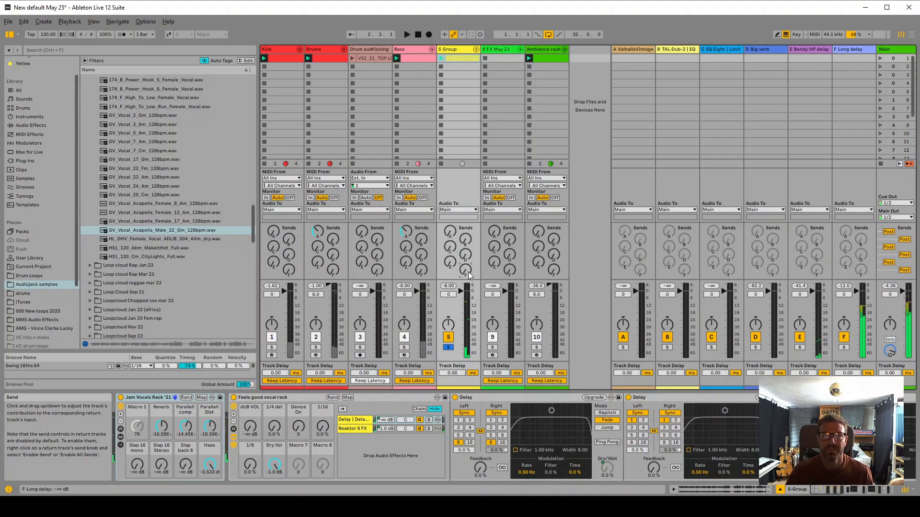
- Add Drums and Bass to the solo, play the mix, and stop the 5 Group clips during playback
ctrl+click(316, 347)
ctrl+click(403, 347)
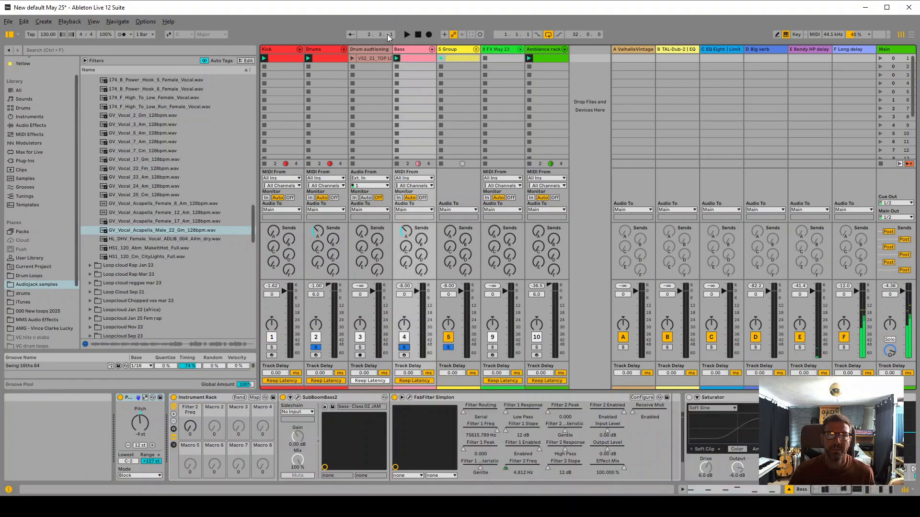
click(309, 58)
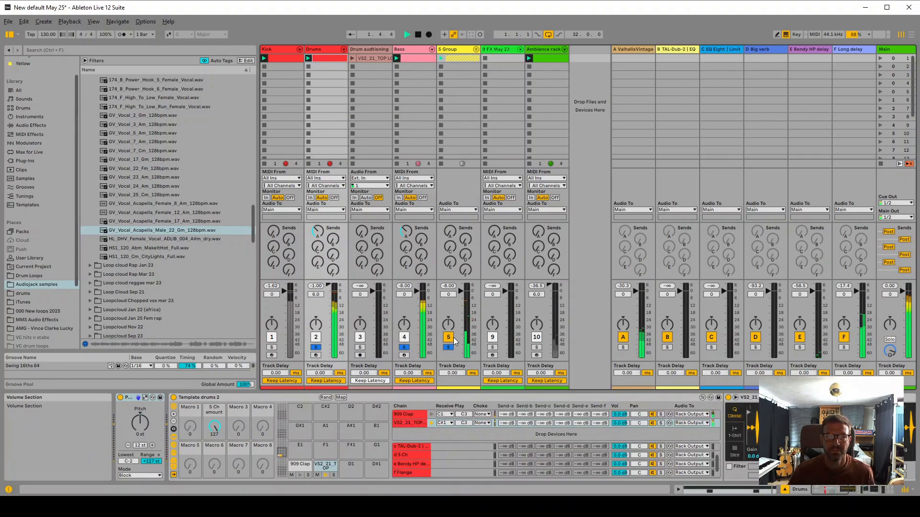
click(440, 67)
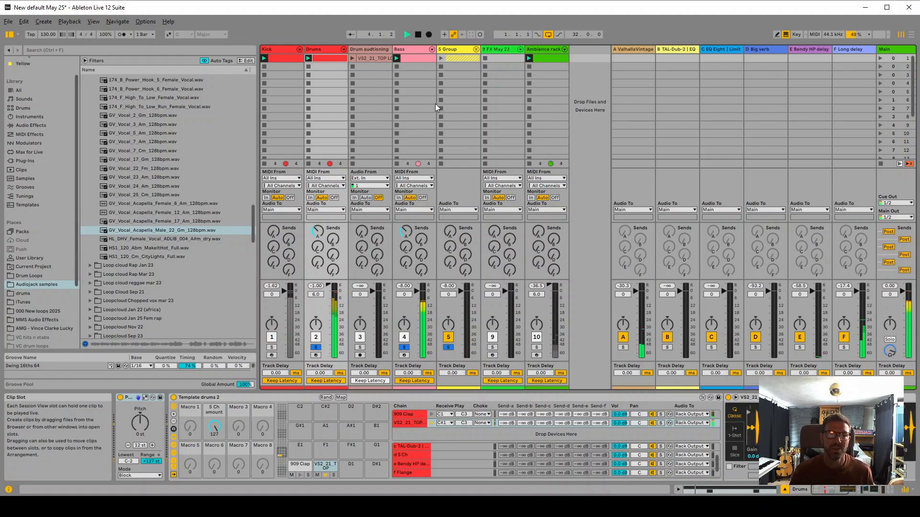
key(space)
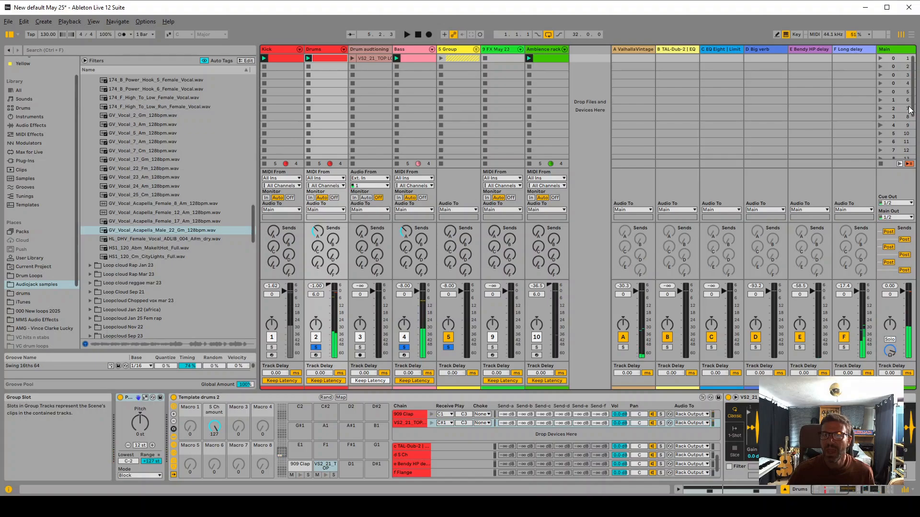
- Bypass the Main track's Jam master 3-1 rack and audition the full mix with all solos cleared
click(892, 48)
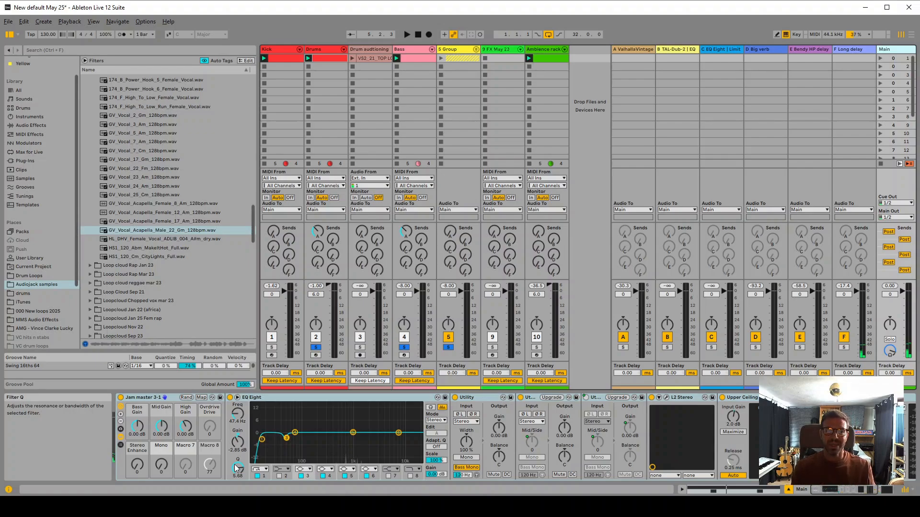
click(121, 398)
click(315, 349)
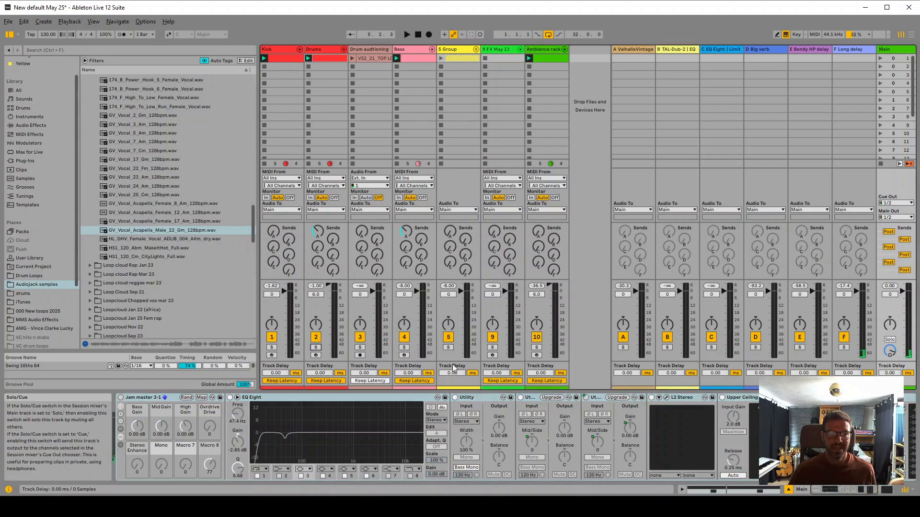
key(space)
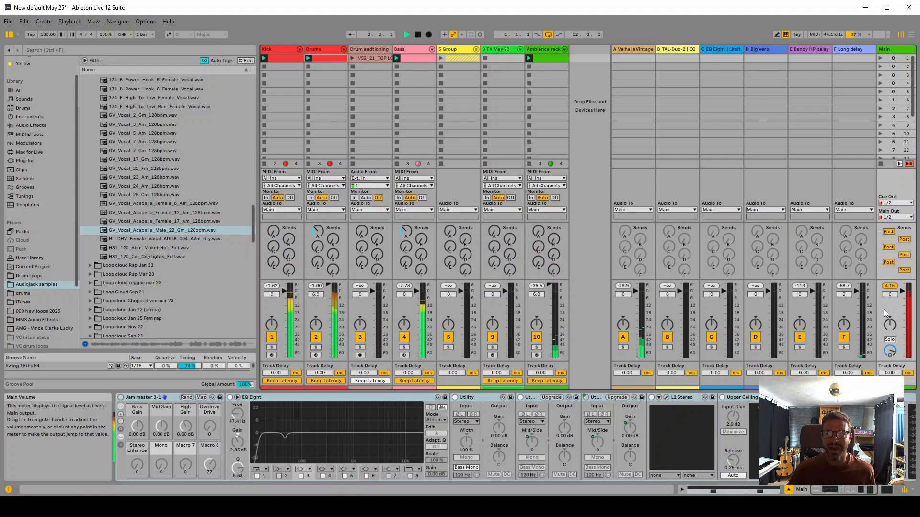
key(space)
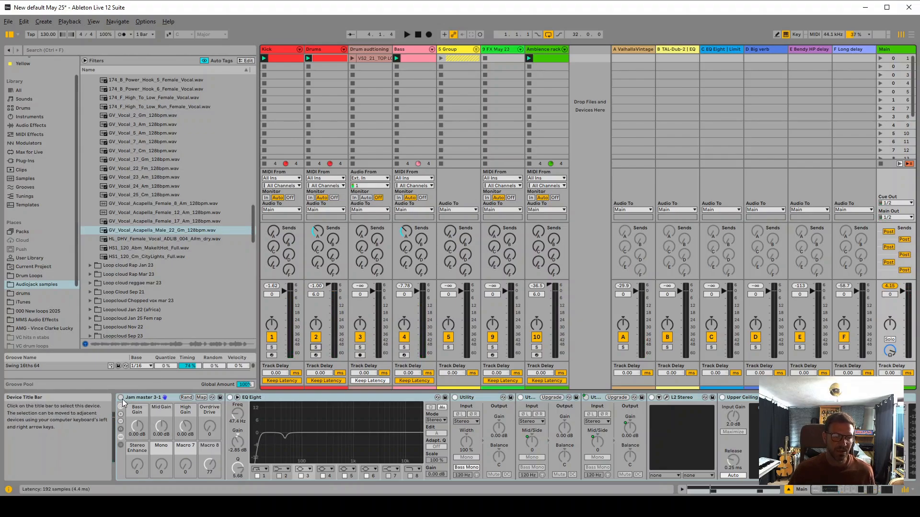
- Re-enable the Jam master 3-1 rack and examine its L2 Stereo limiter window during playback
key(0)
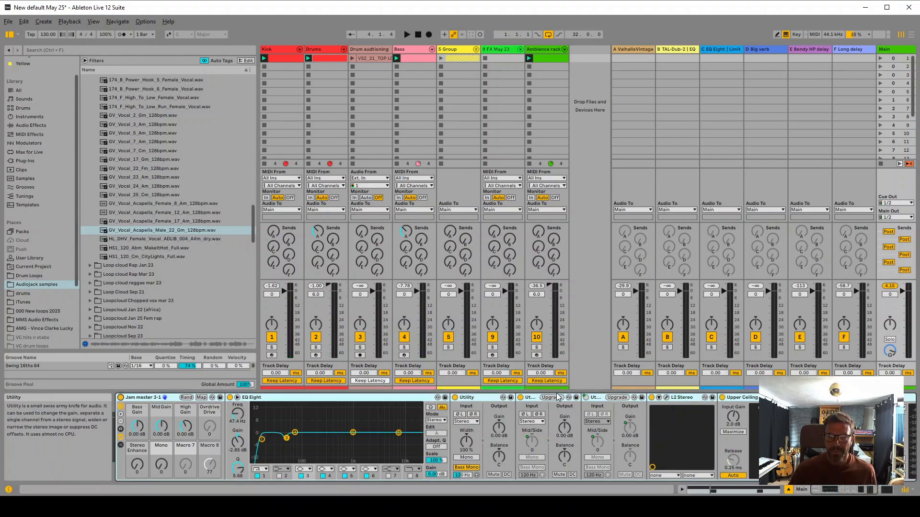
click(666, 397)
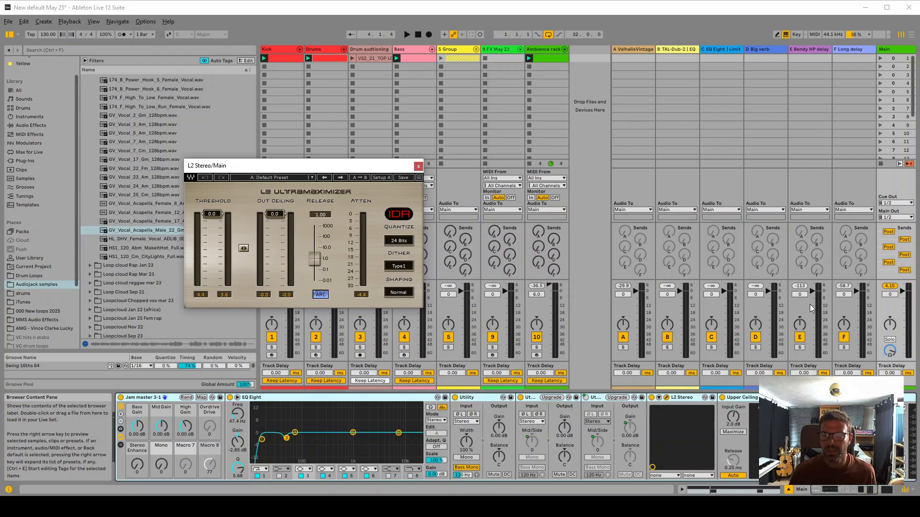
key(space)
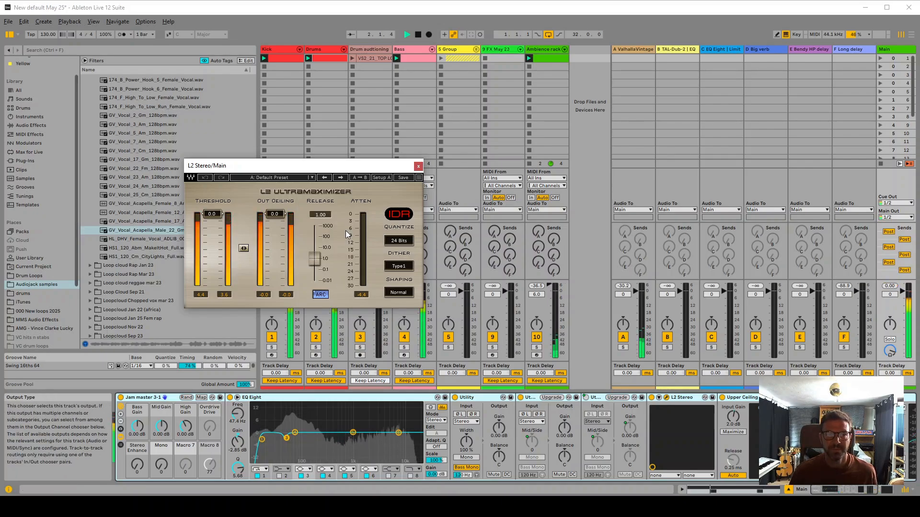
key(space)
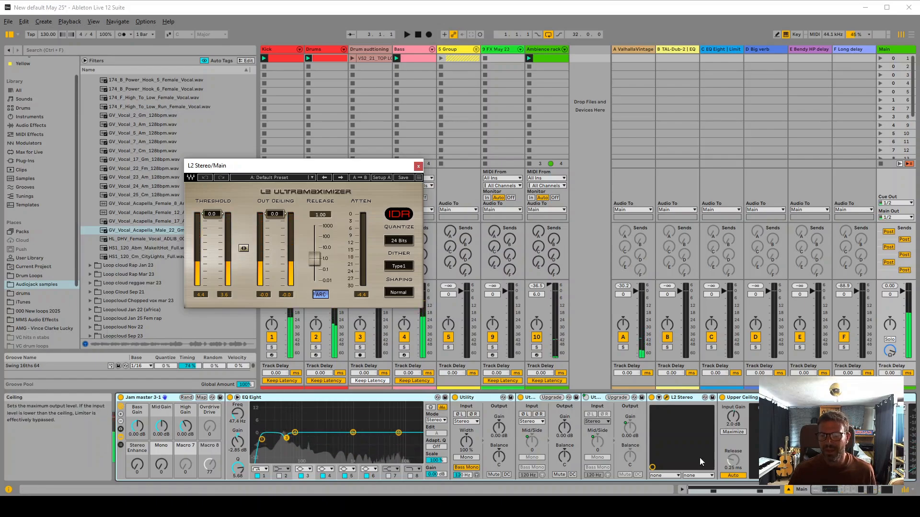
- Turn on filter 8 in the master rack's EQ Eight and move the highest bell band to 12.1 kHz
click(752, 398)
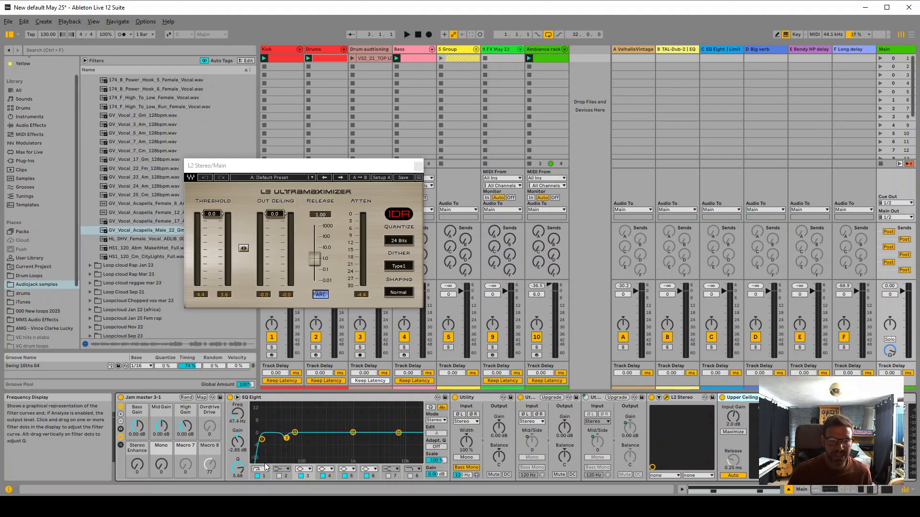
click(410, 476)
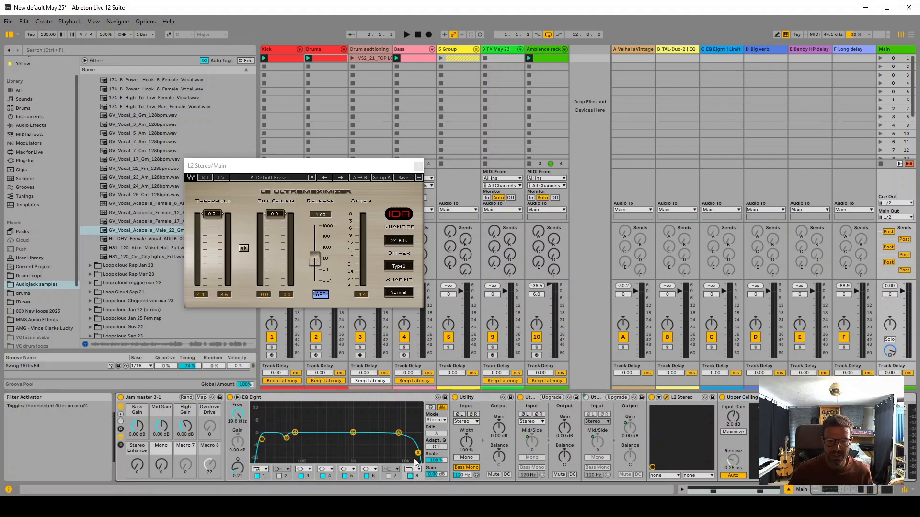
click(398, 433)
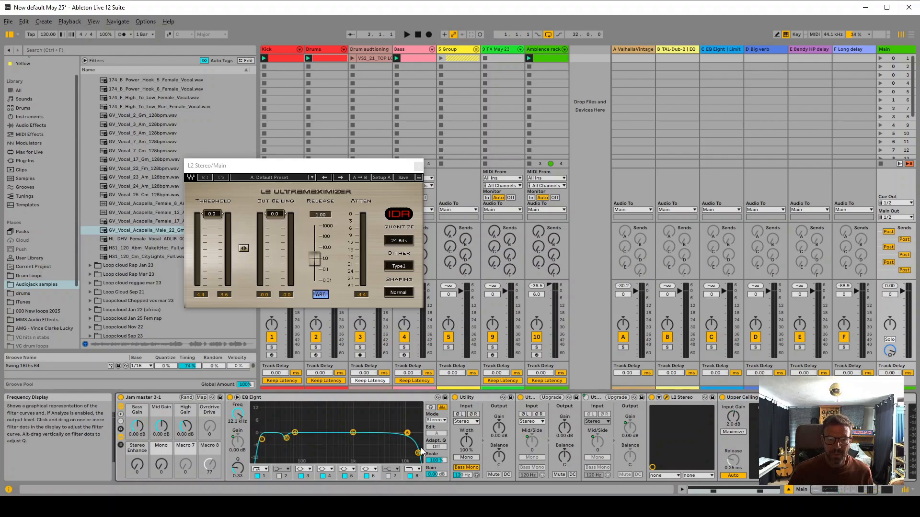